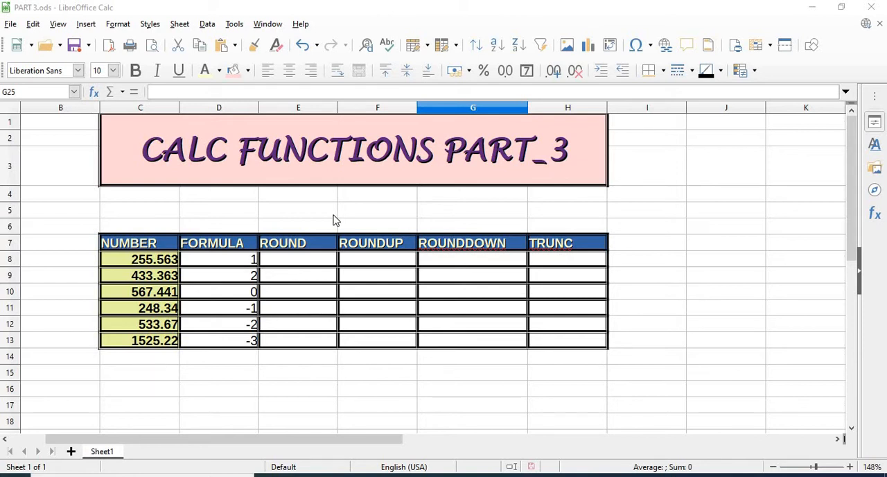
- Fill the first ROUND cell, E8, with the formula =ROUND(C8,D8)
left_click(303, 264)
type("=ROUND")
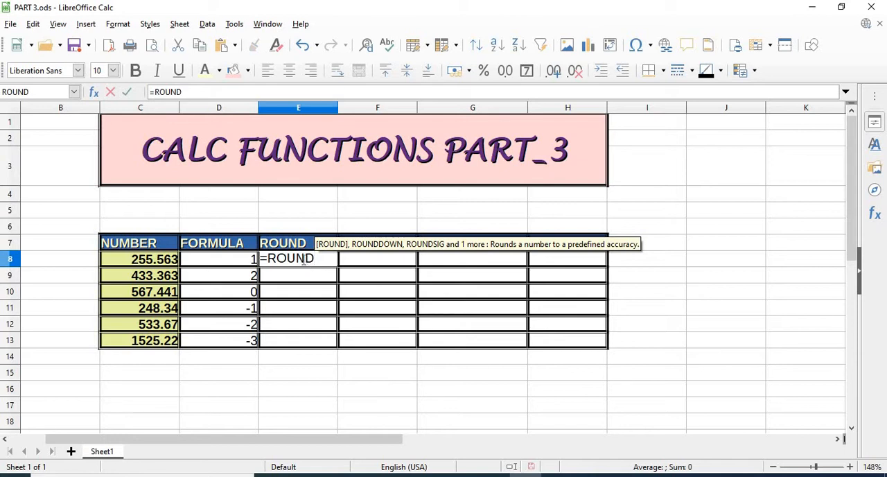
type("(")
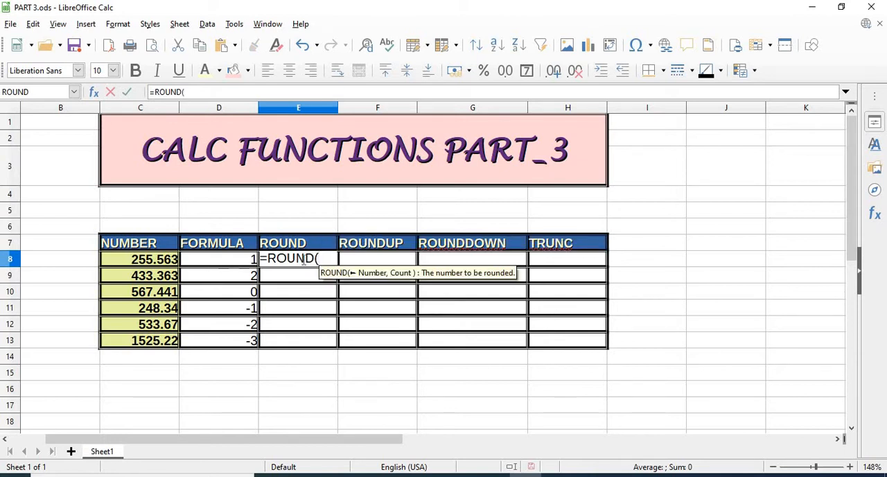
left_click(171, 263)
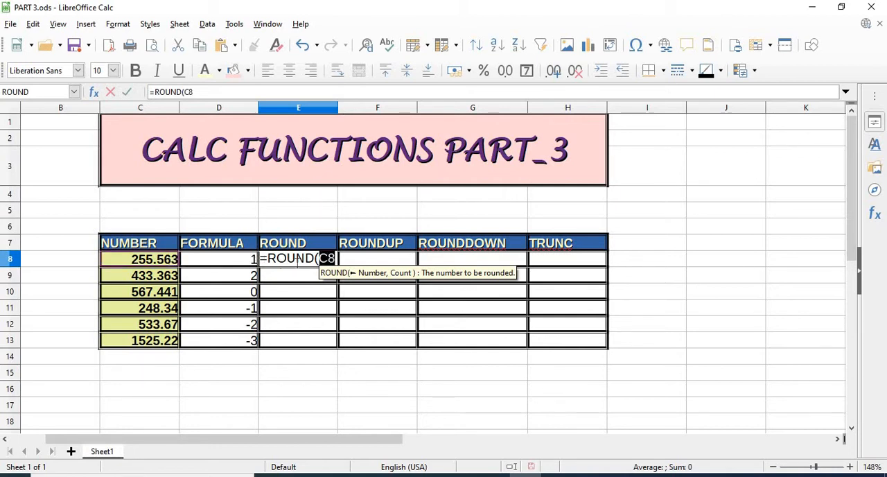
type(",")
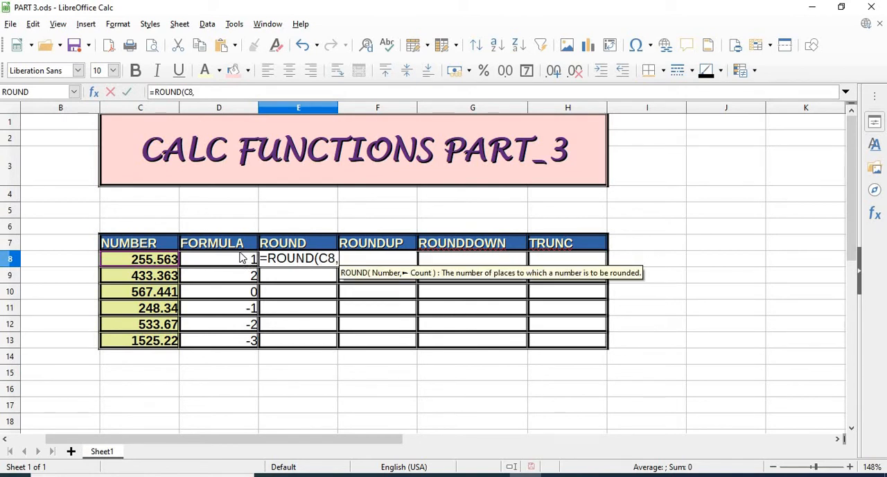
left_click(244, 259)
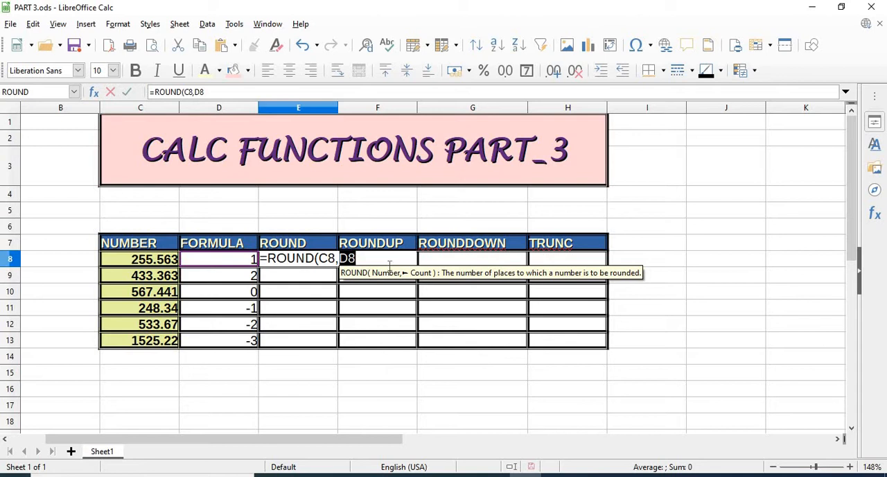
type(")")
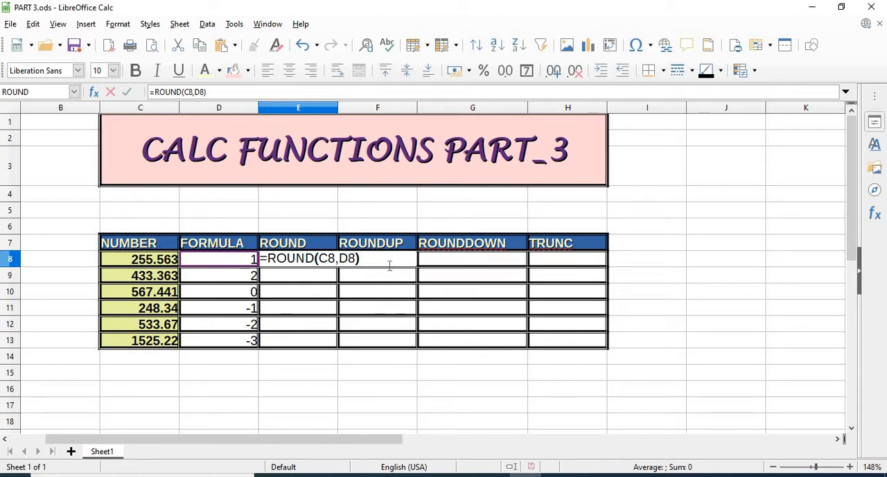
key("Return")
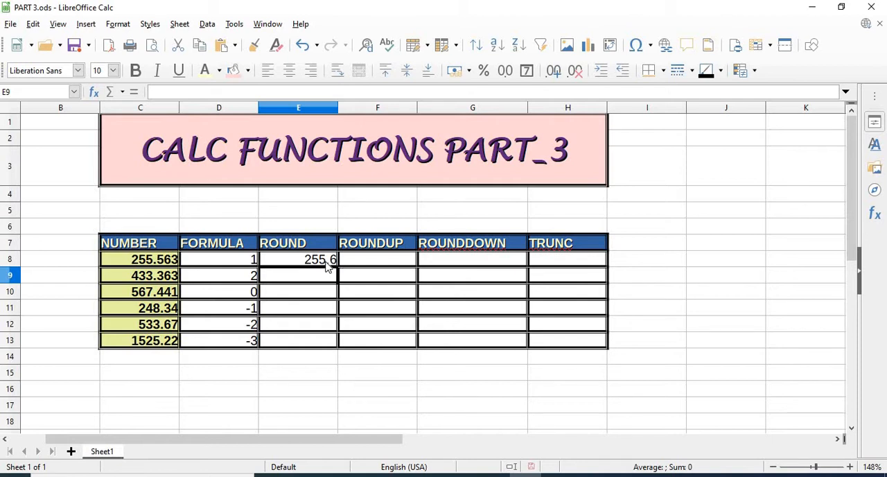
- Put the value 0 in cell F16 and the value 1 in cell D17 below the table
left_click(377, 394)
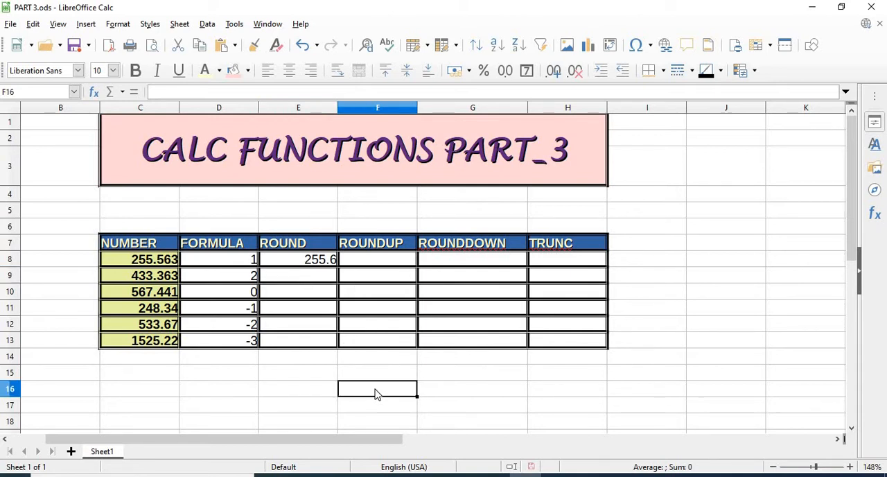
type("0.")
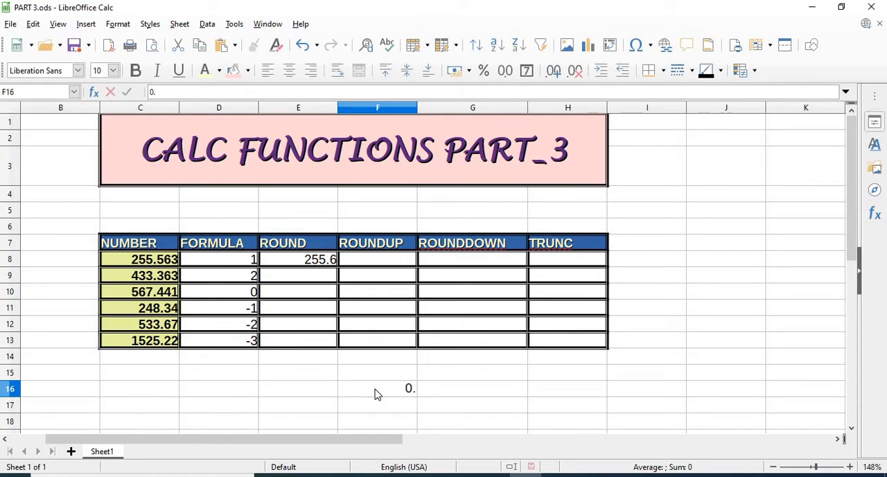
type("5")
key("BackSpace")
type("6")
key("BackSpace")
type("0")
key("Left")
key("Left")
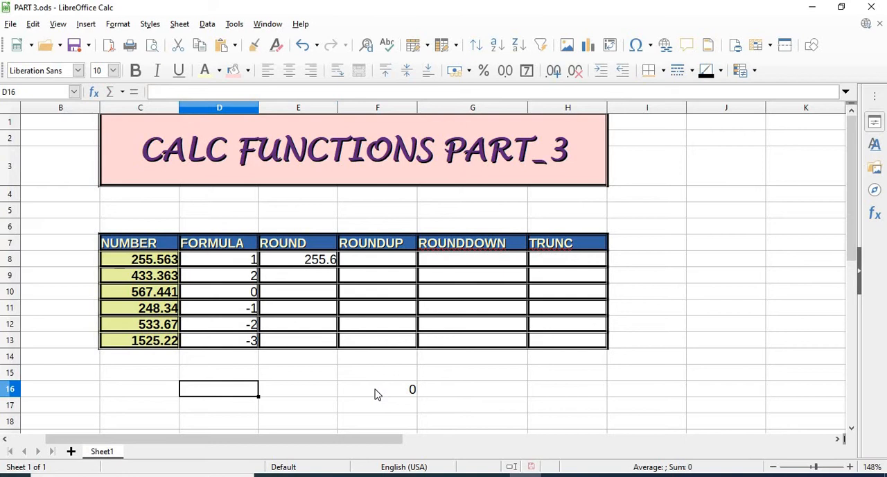
key("Down")
type("1")
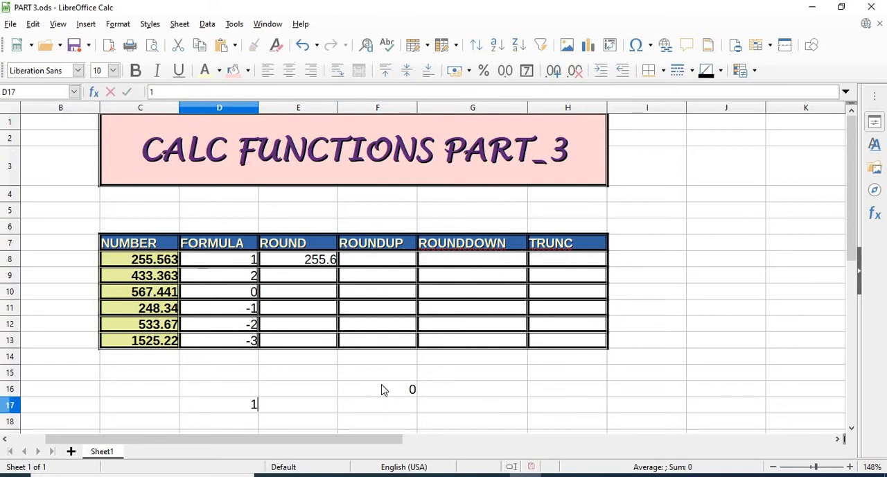
left_click(382, 388)
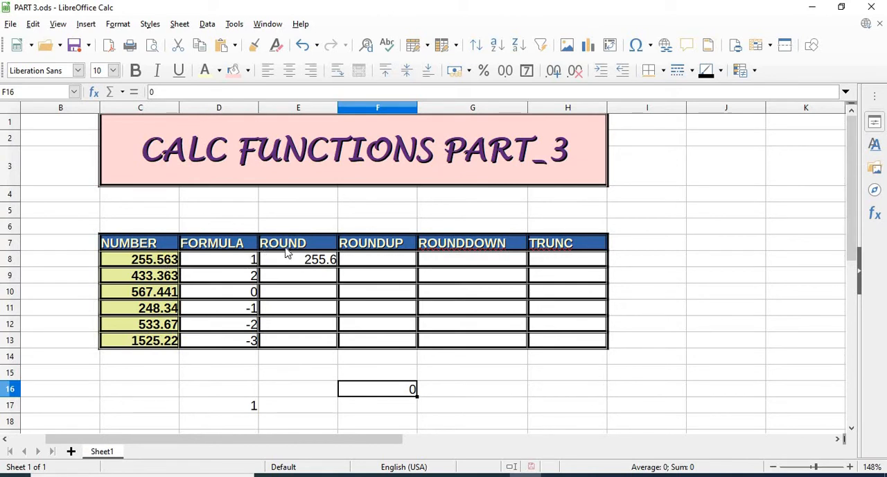
- Enter =ROUND(C9,D9) in cell E9 to round the second number by its FORMULA value
left_click(337, 266)
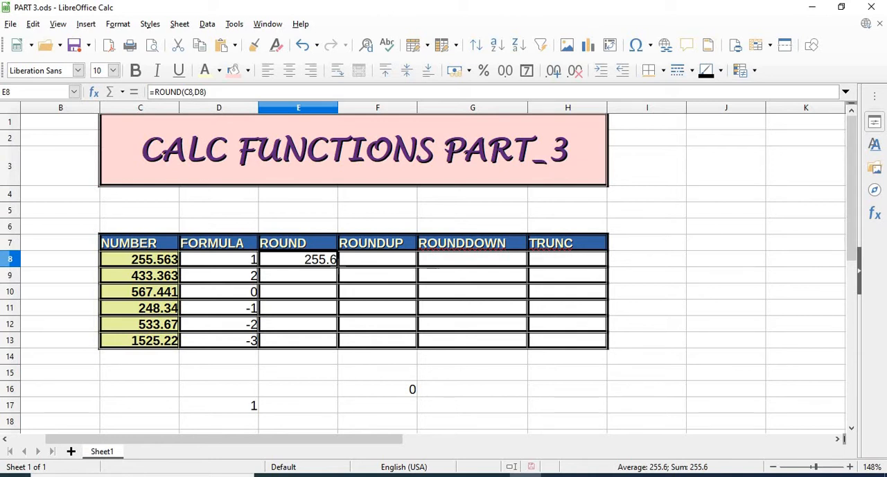
left_click(322, 275)
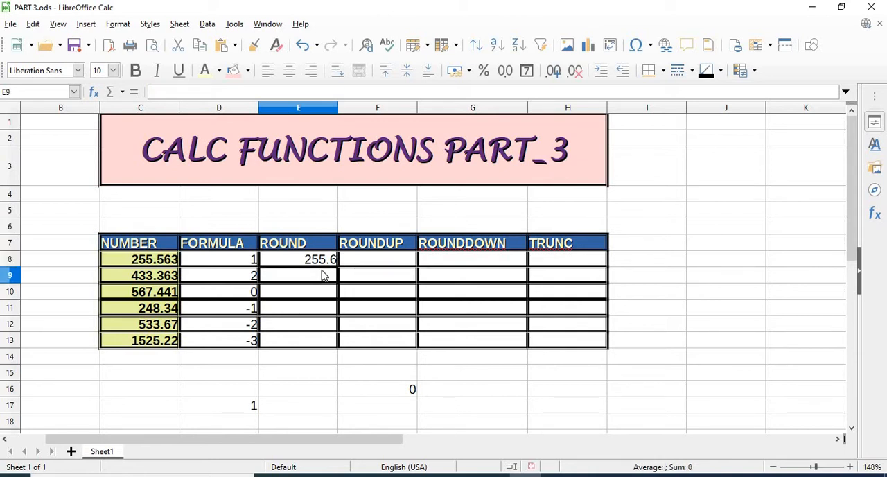
type("=ROU")
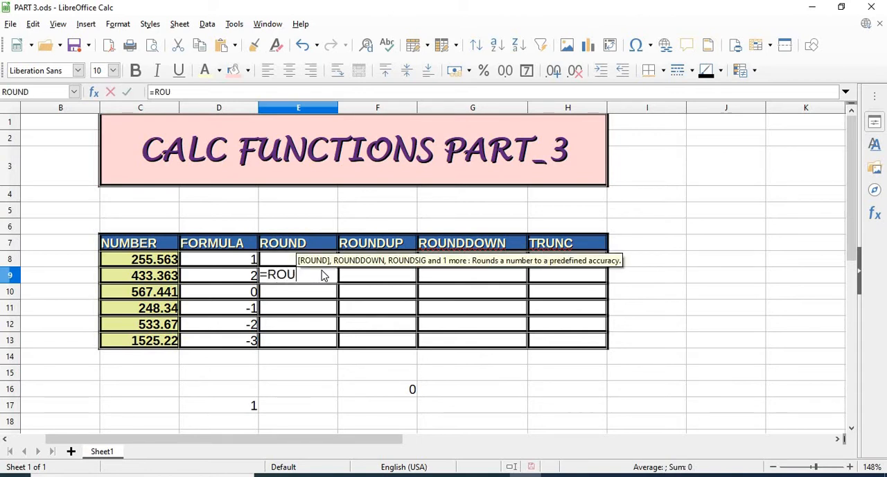
key("Return")
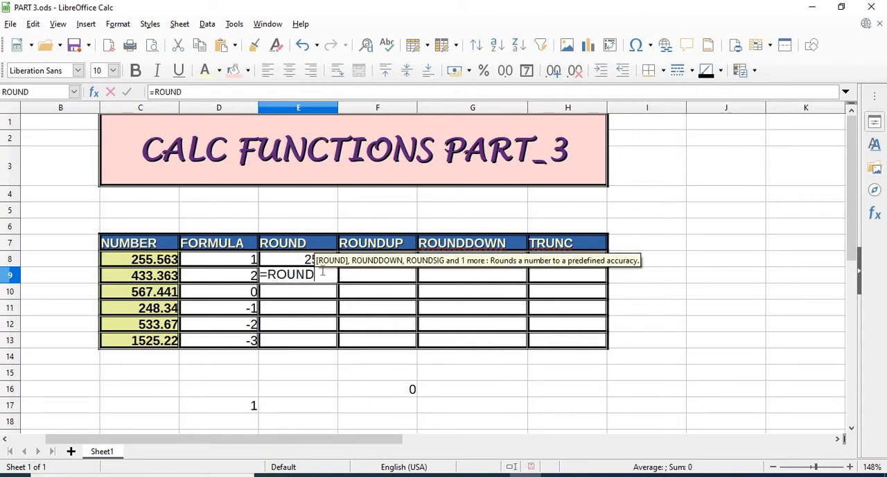
left_click(161, 276)
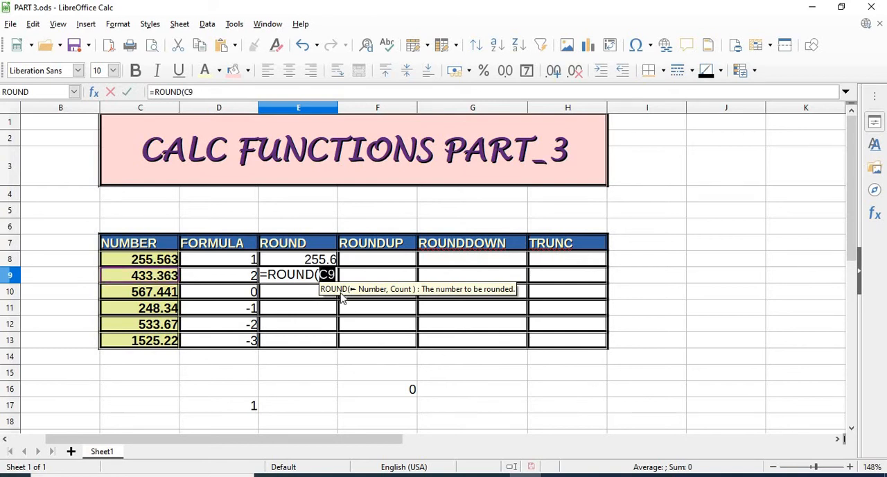
type(",")
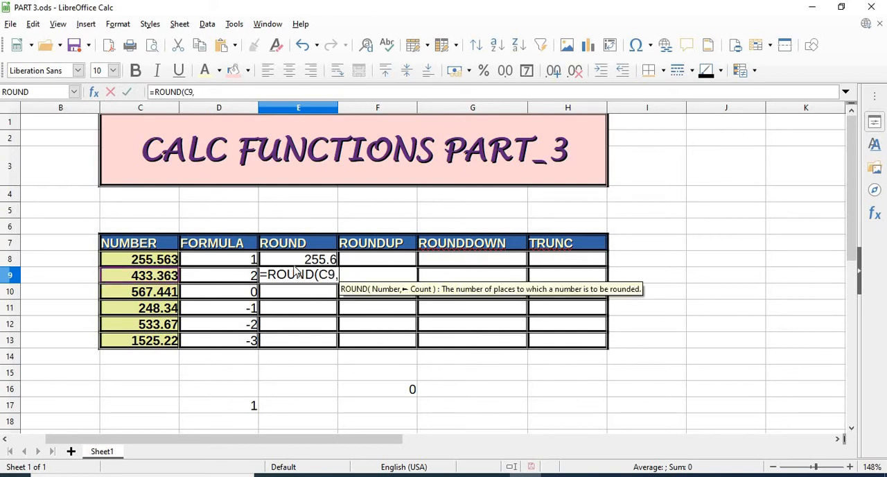
left_click(248, 276)
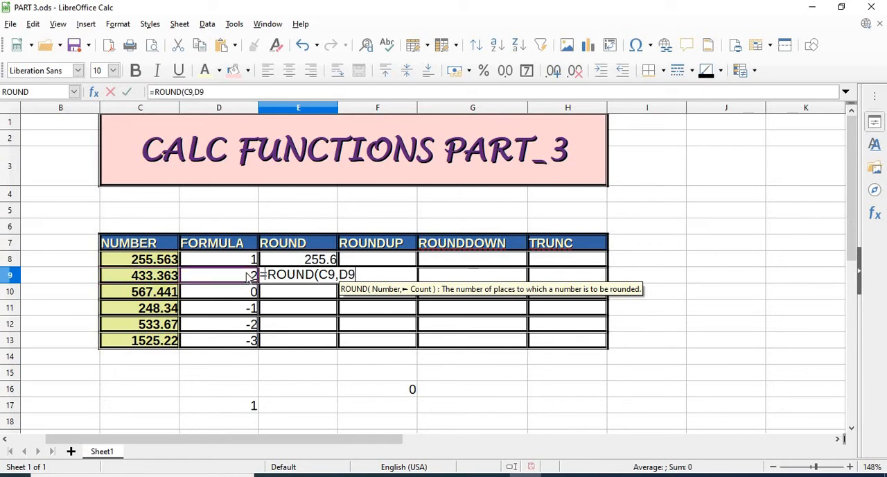
type(")")
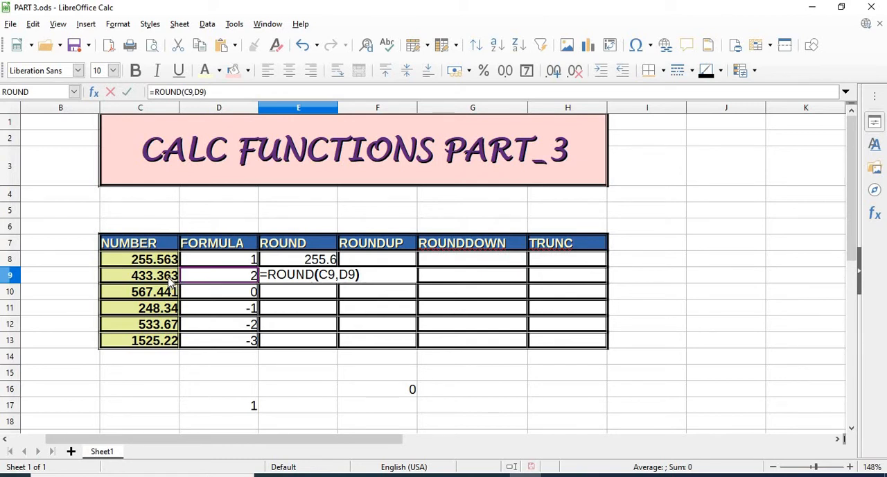
key("Return")
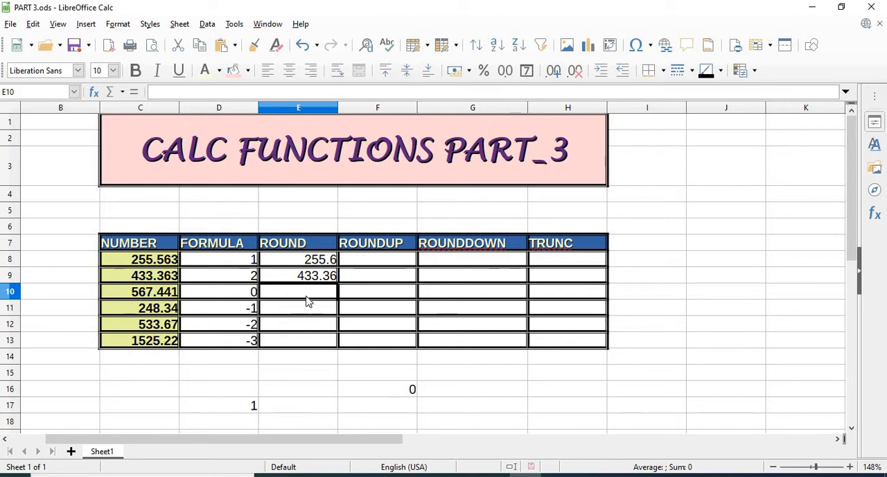
- Enter =ROUND(C10,D10) in cell E10 to round the third number
type("=R")
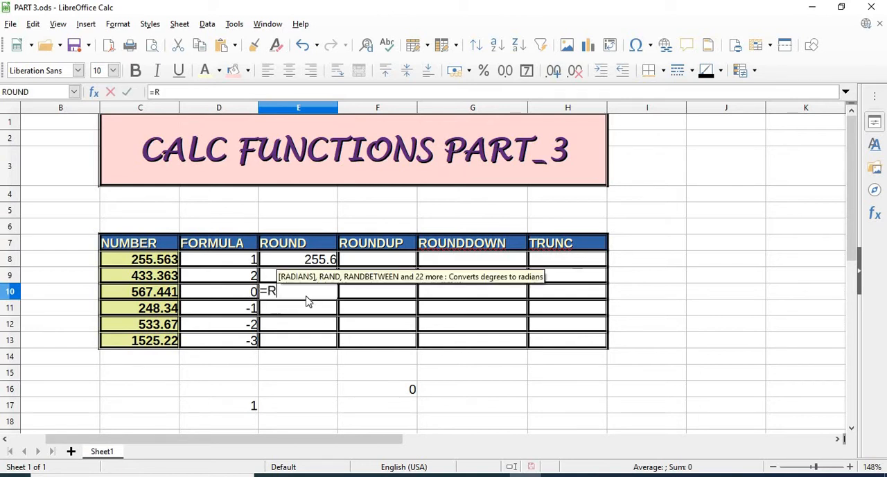
type("OUND(")
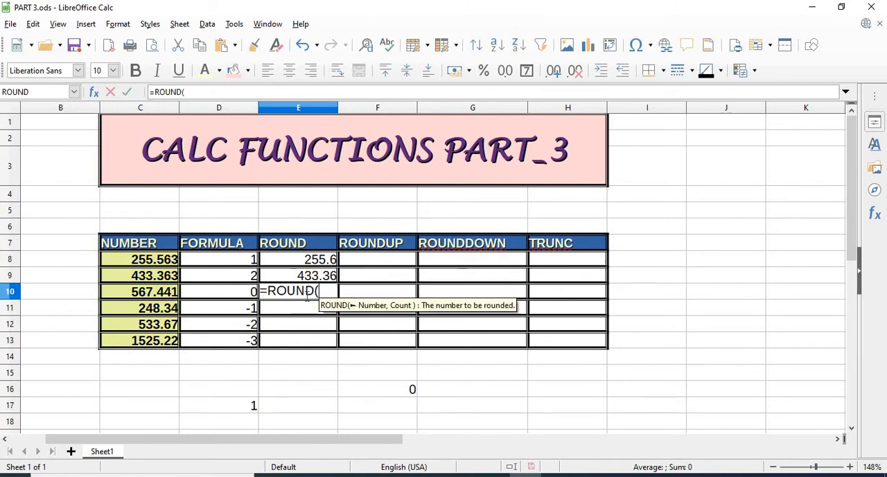
left_click(152, 296)
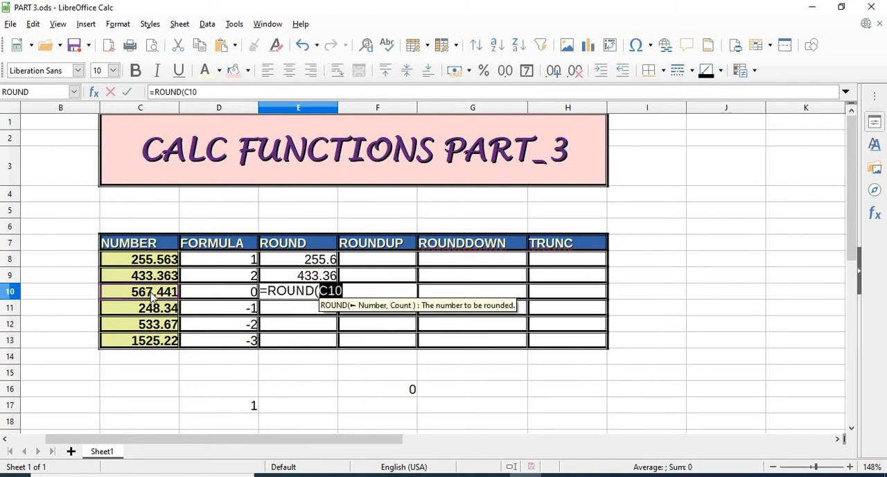
type(",")
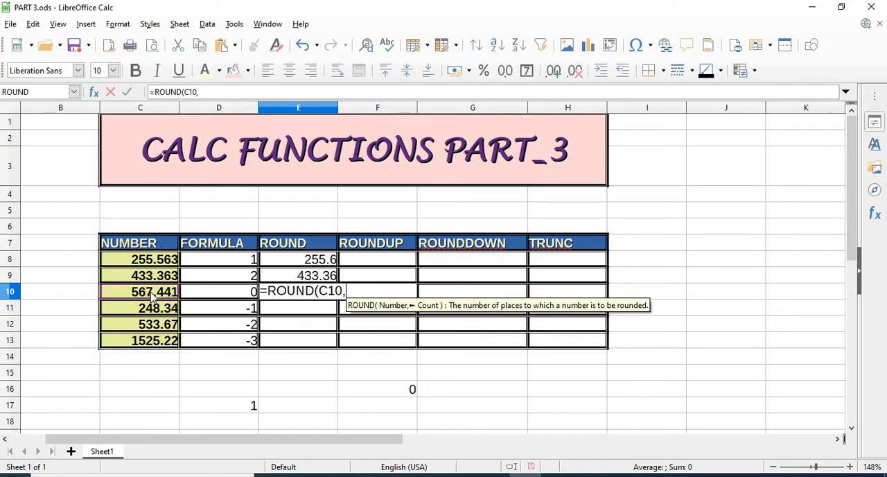
left_click(242, 291)
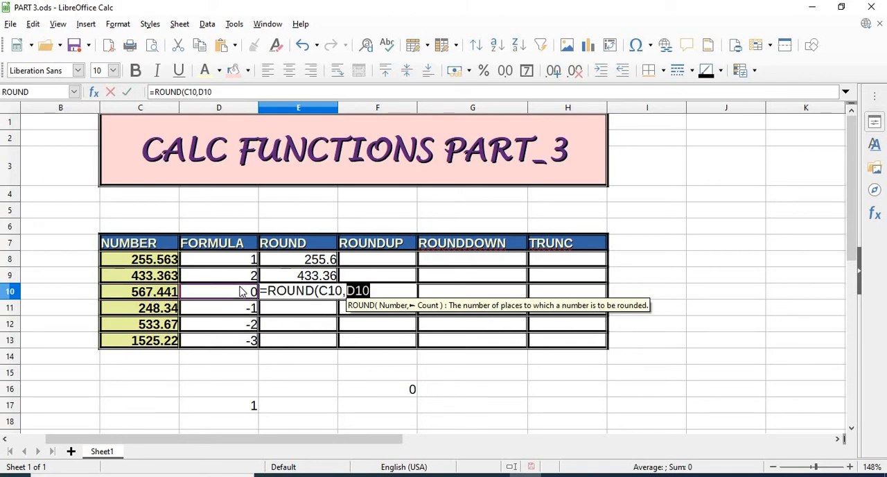
type(")")
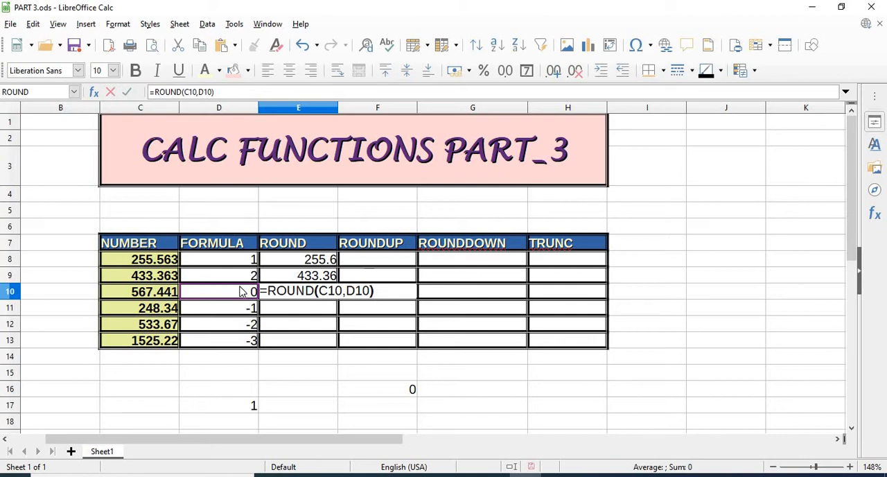
key("Return")
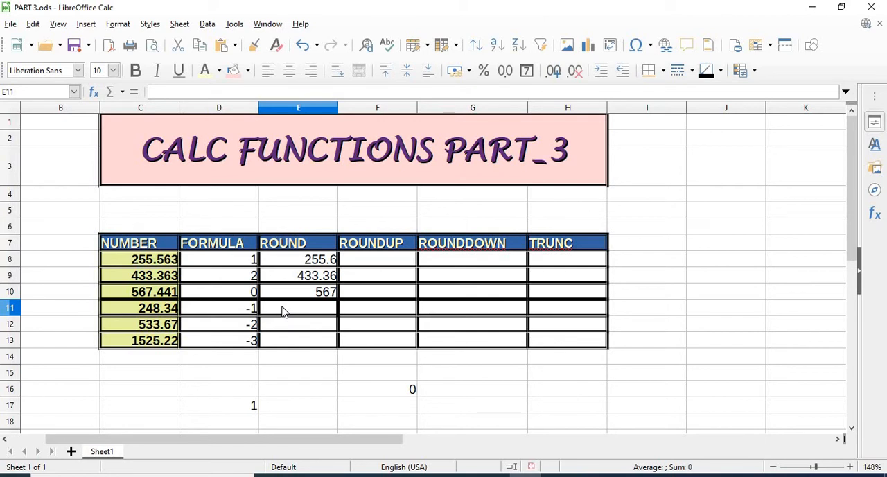
- Enter =ROUND(C11,D11) in cell E11 to round the fourth number
type("=ROU")
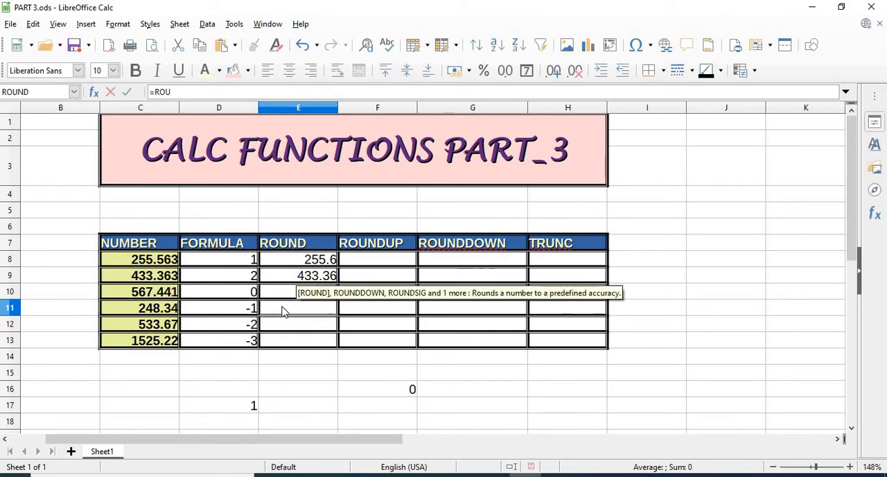
type("ND(")
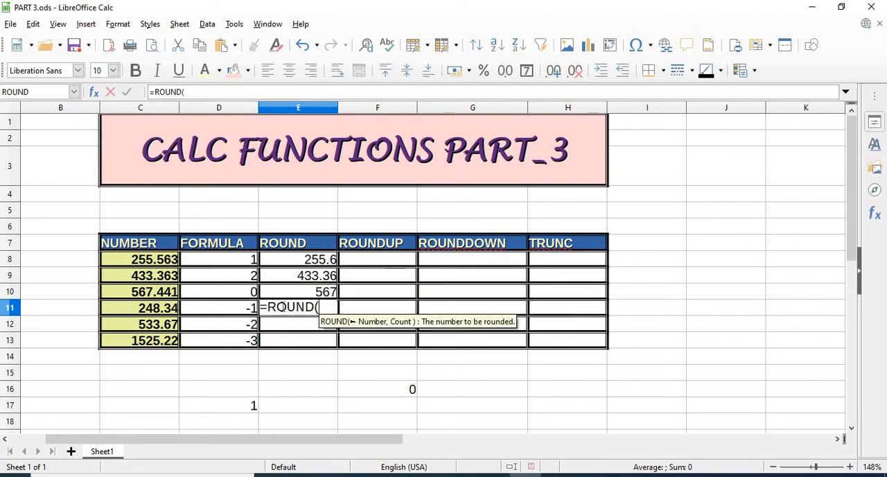
left_click(154, 310)
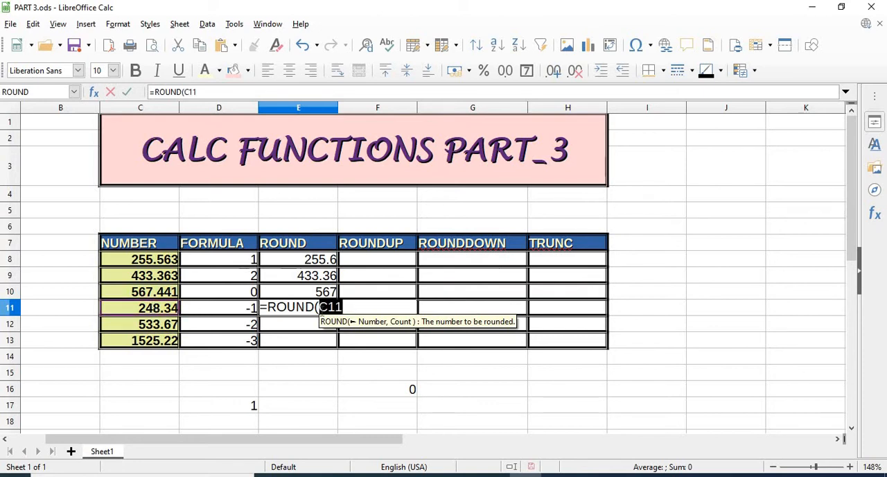
type(",")
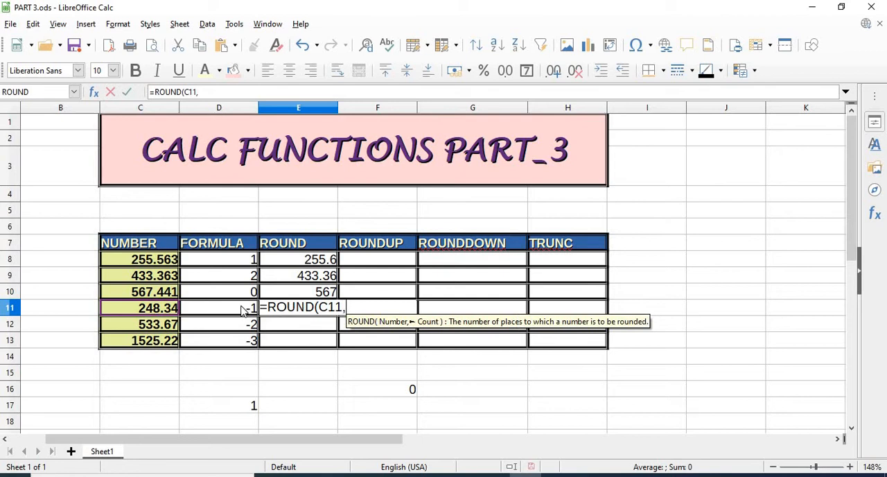
left_click(244, 309)
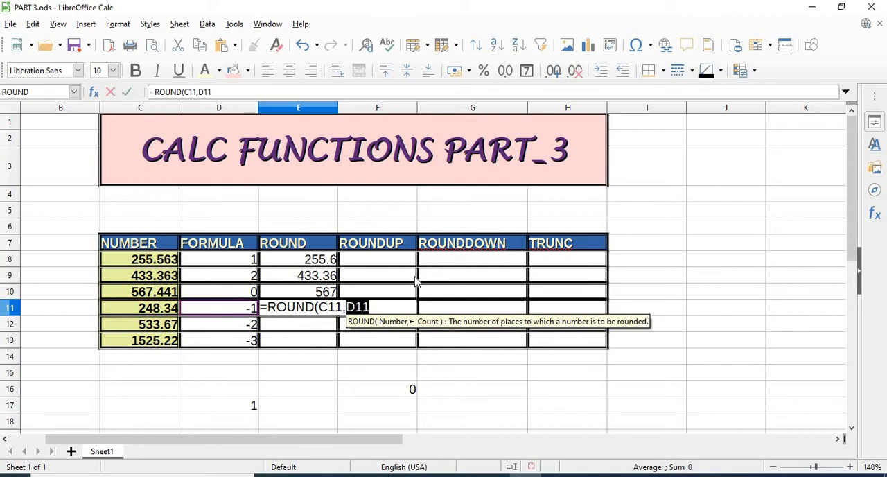
type(")")
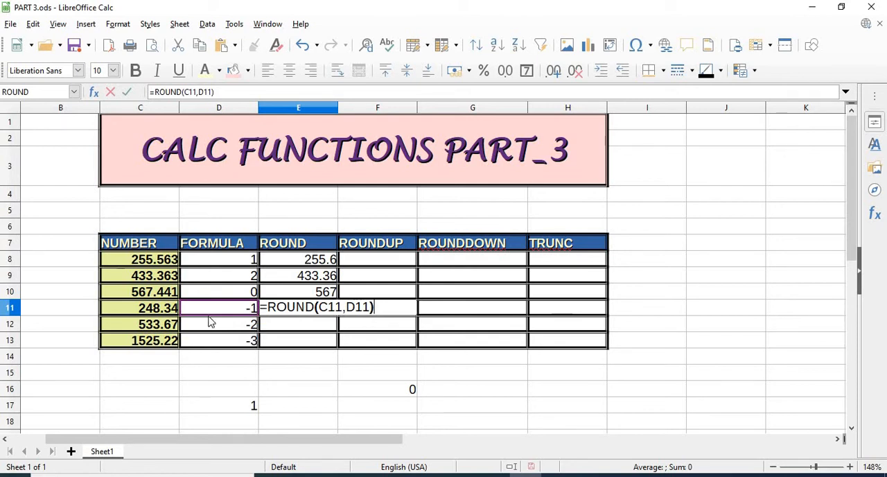
key("Return")
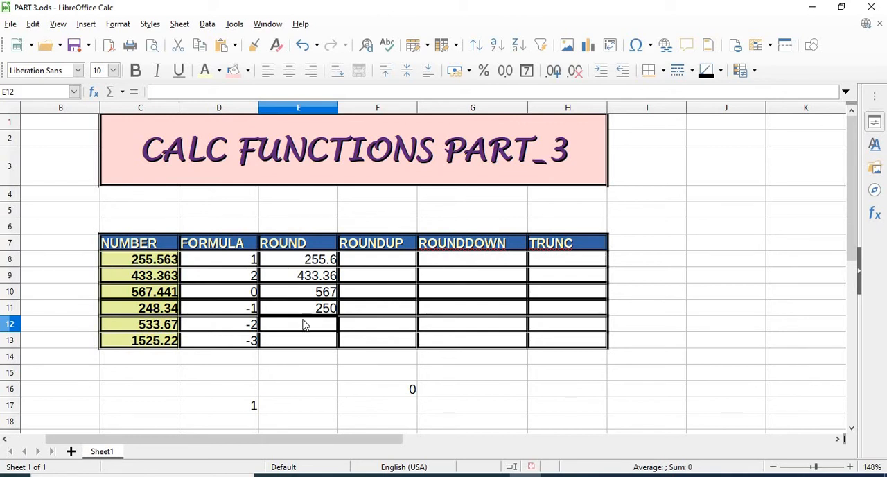
- Enter =ROUND(C12,D12) in cell E12 to round the fifth number by its FORMULA value
left_click(151, 309)
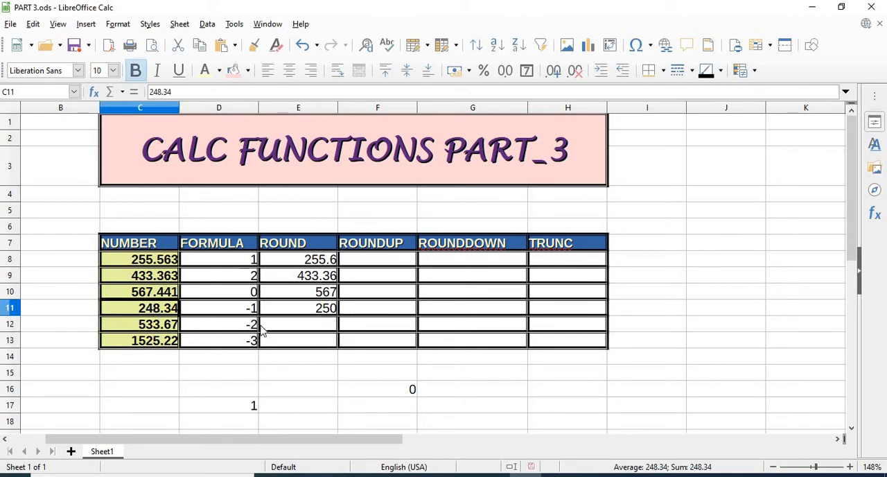
left_click(292, 329)
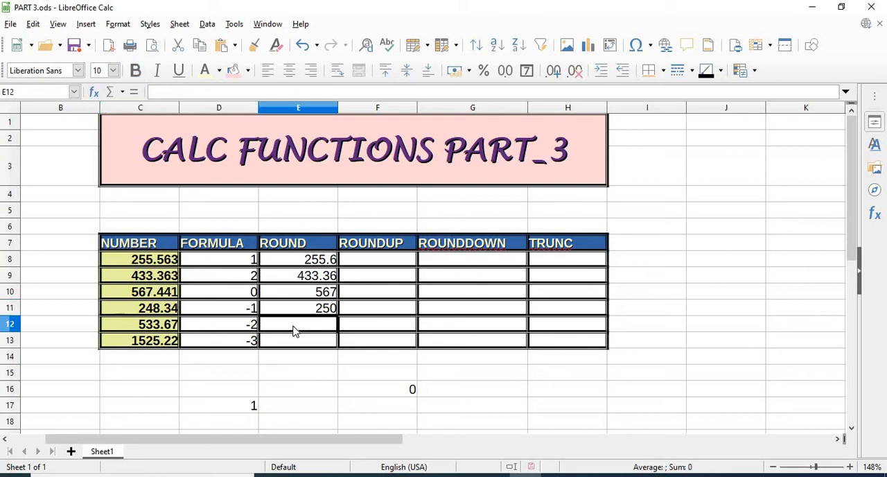
type("=ROU")
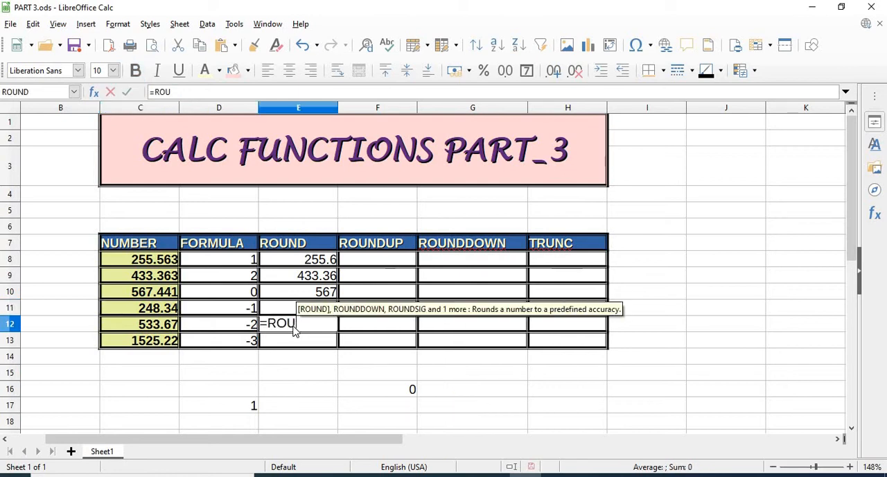
type("ND(")
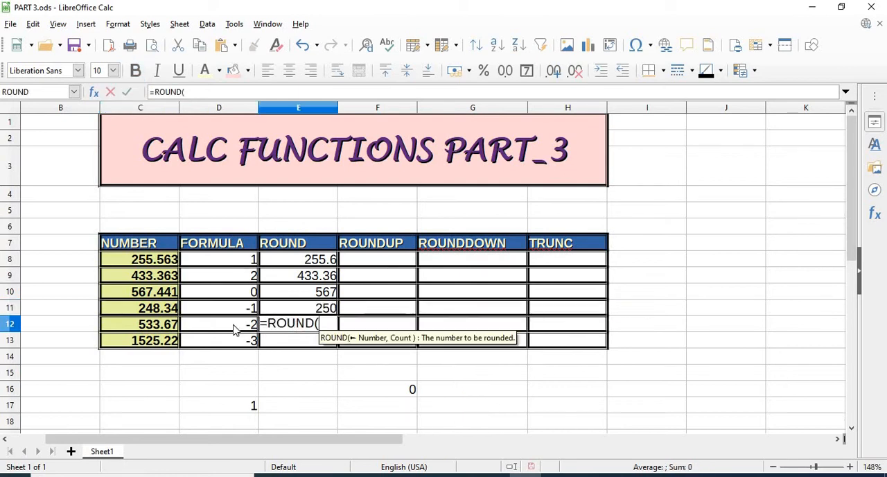
left_click(140, 329)
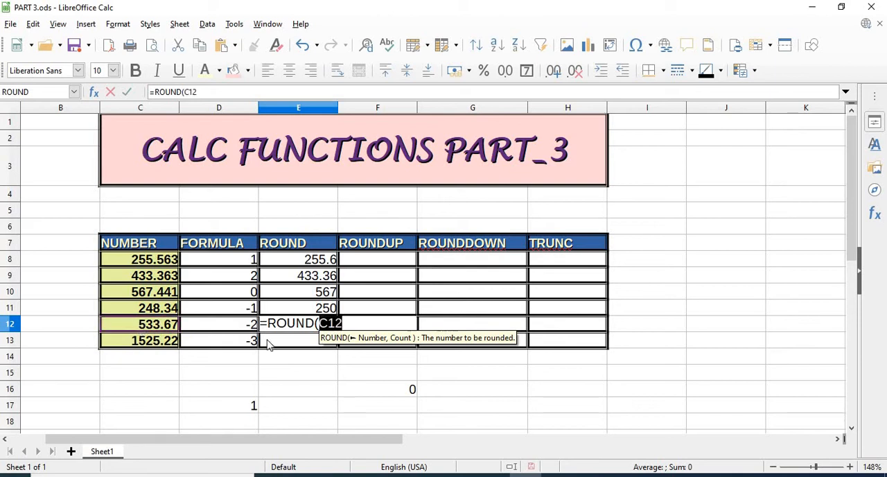
type(",")
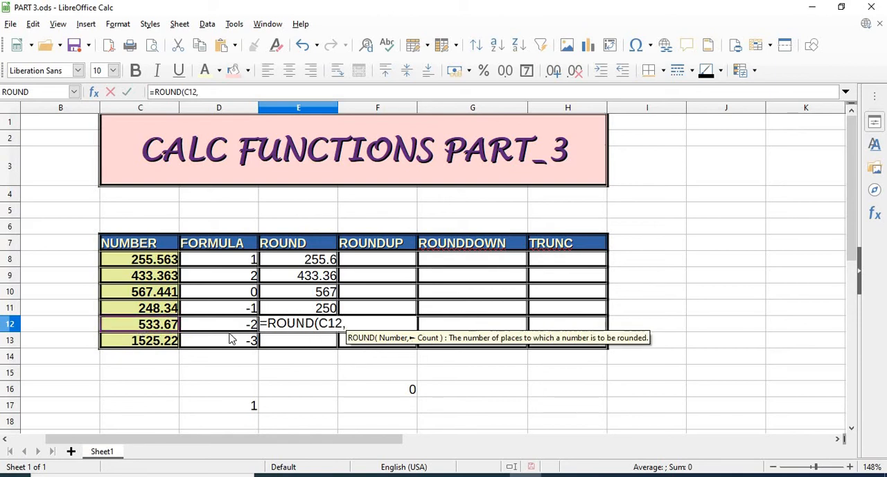
left_click(220, 328)
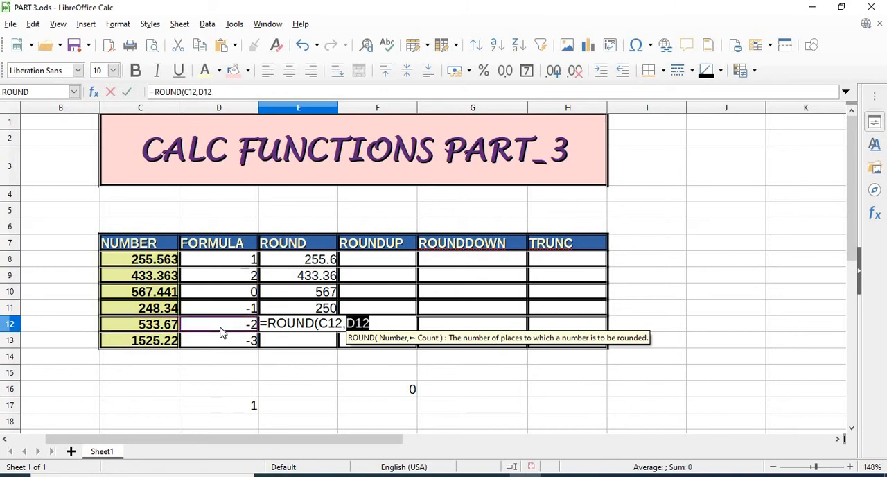
type(")")
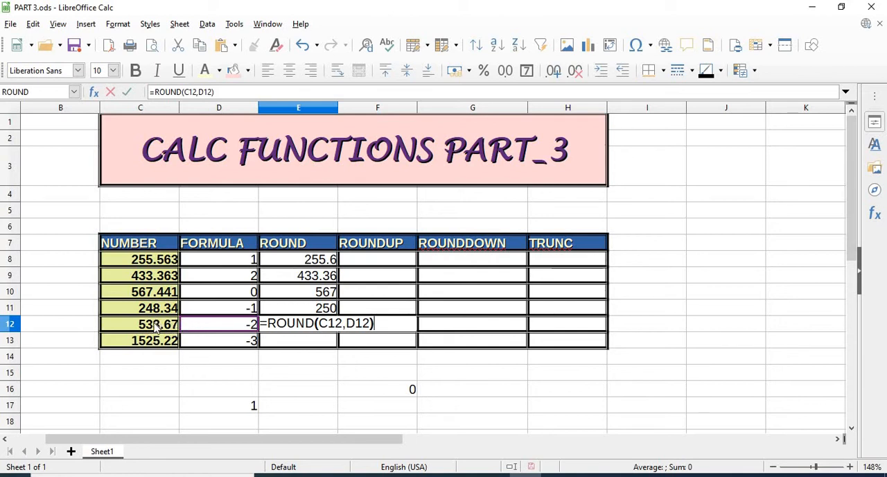
key("Return")
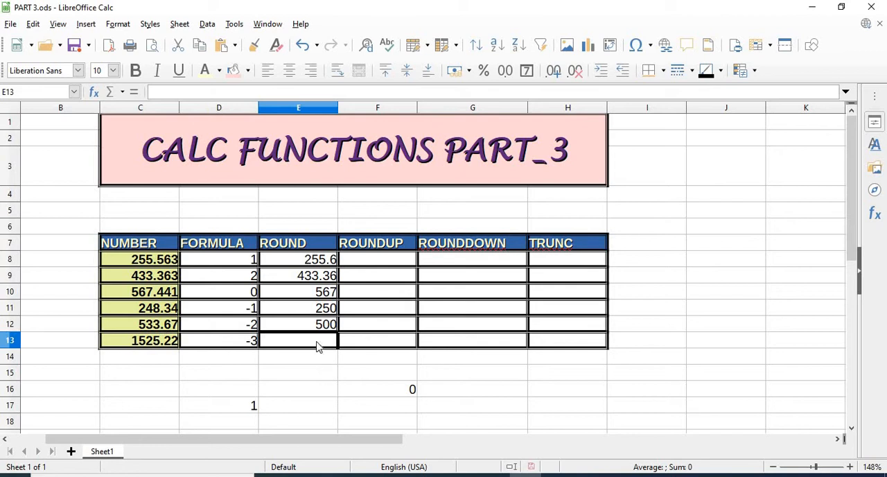
- Enter =ROUND(C13,D13) in cell E13 to round the sixth number by its FORMULA value
type("=RO")
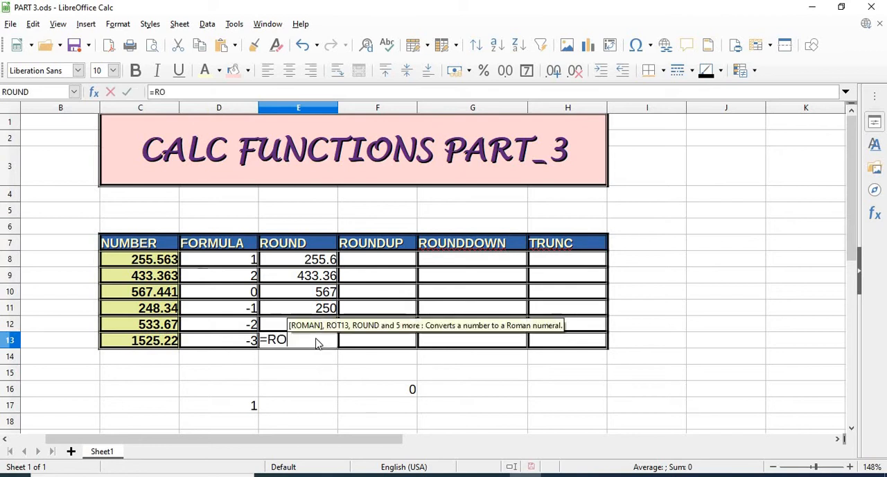
type("UND(")
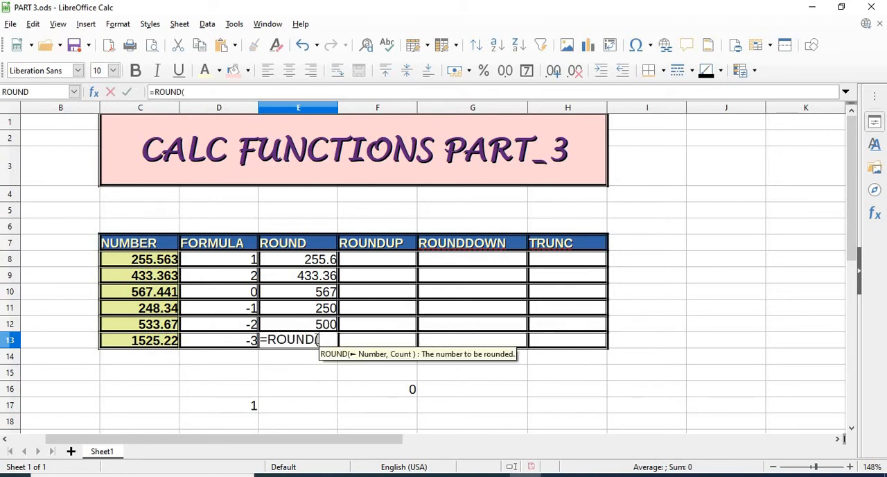
left_click(173, 345)
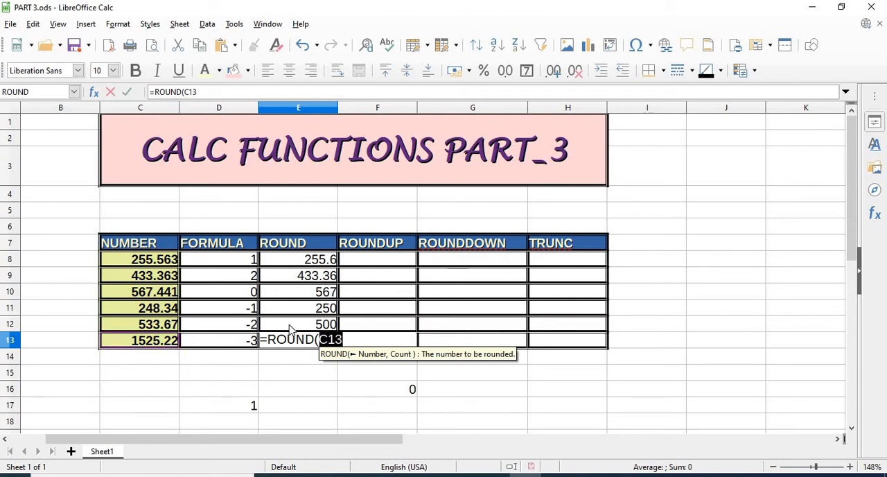
type(",")
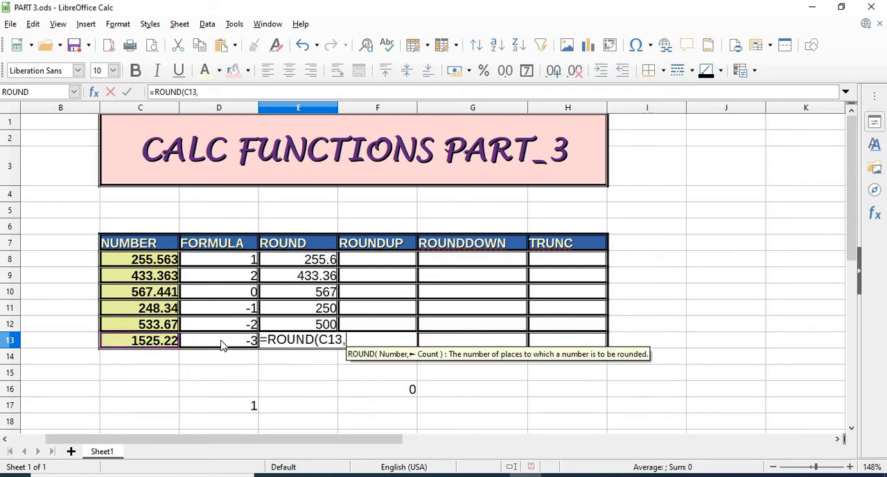
left_click(222, 345)
type(")")
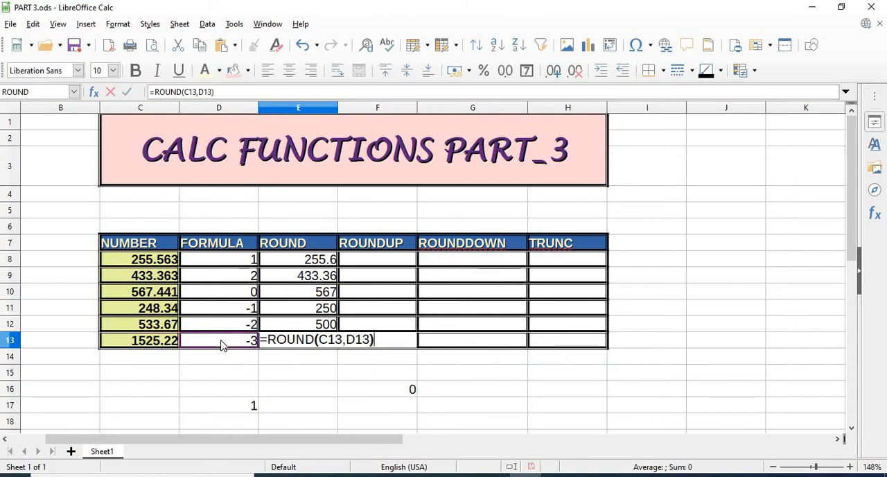
key("Return")
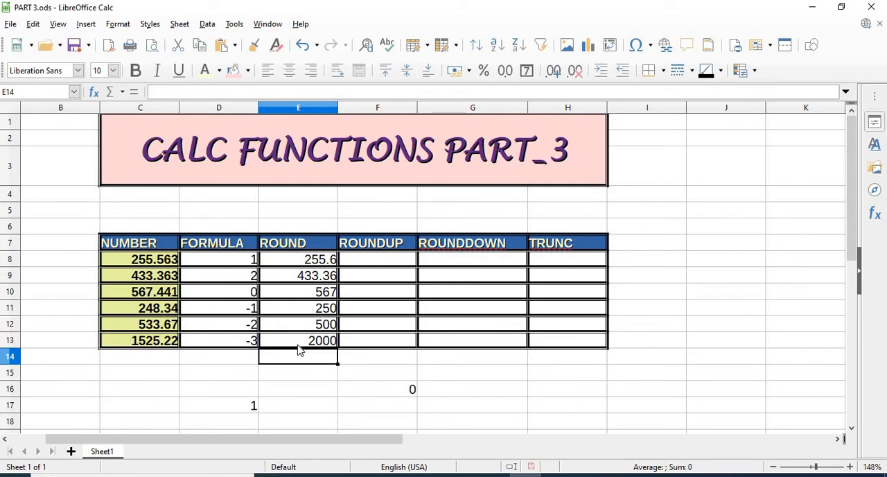
key("Up")
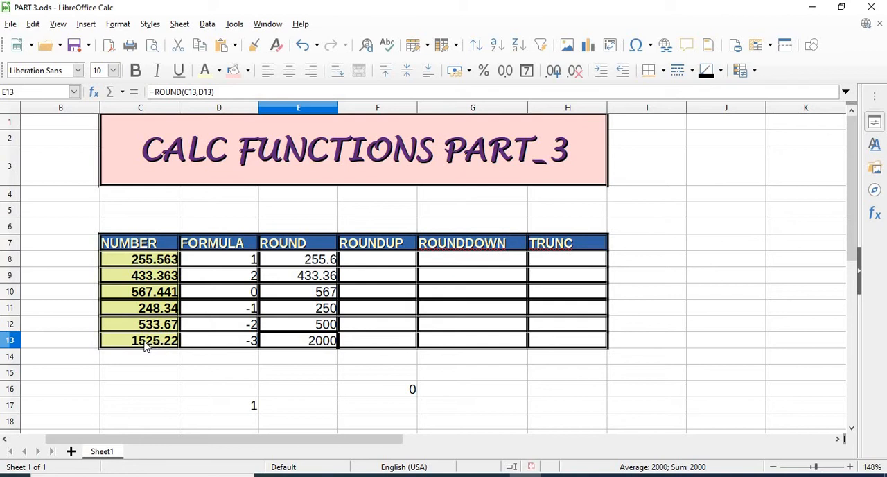
- Enter =ROUNDUP(C8,D8) in cell F8 to round up the first number, and widen column F slightly
left_click(376, 259)
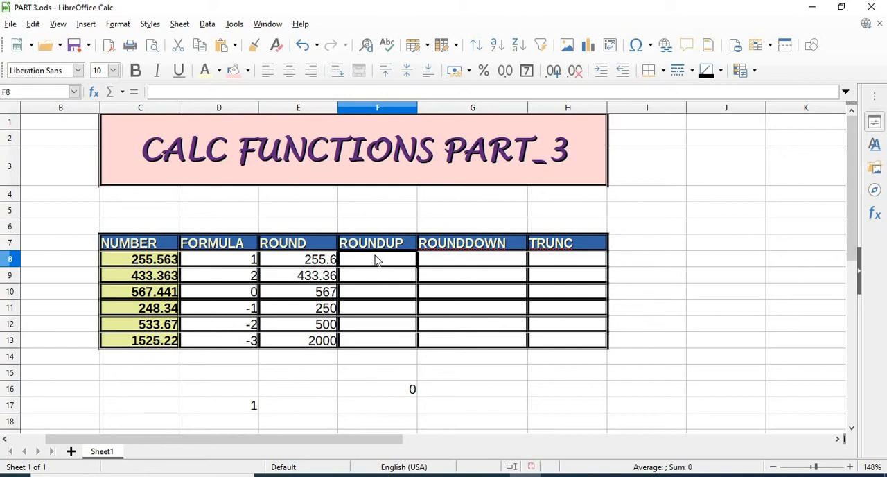
type("=")
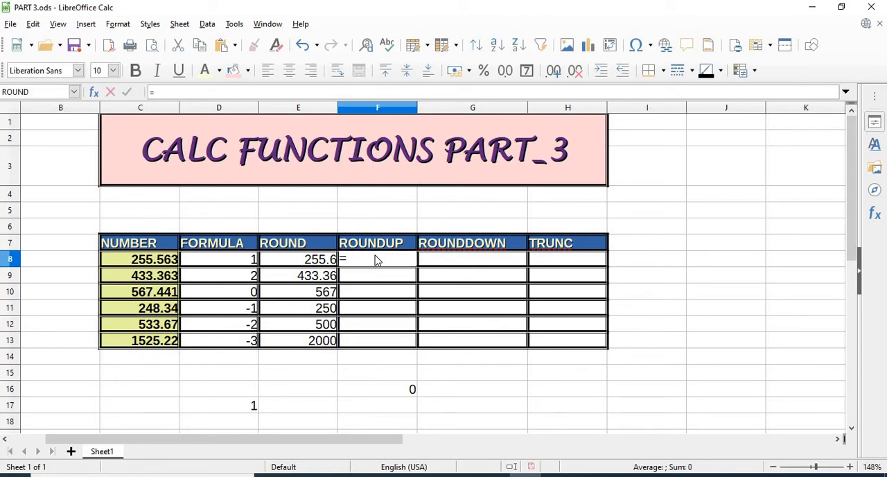
type("ROUND")
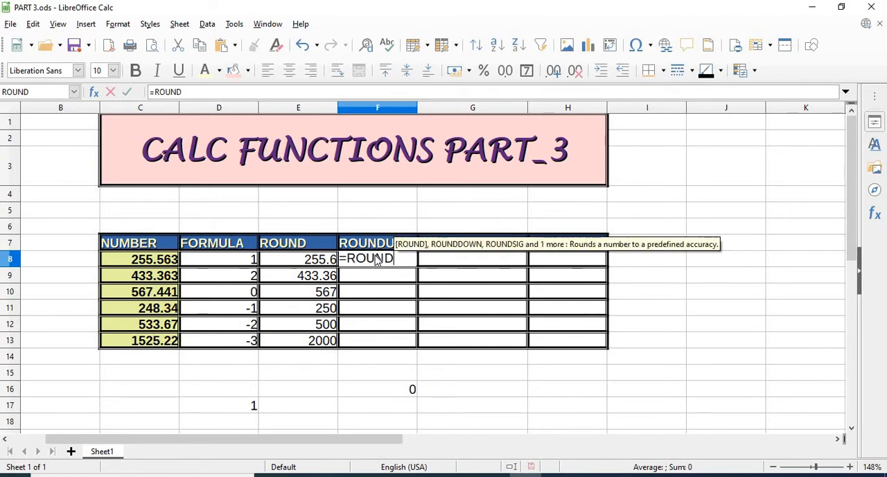
type("UP(")
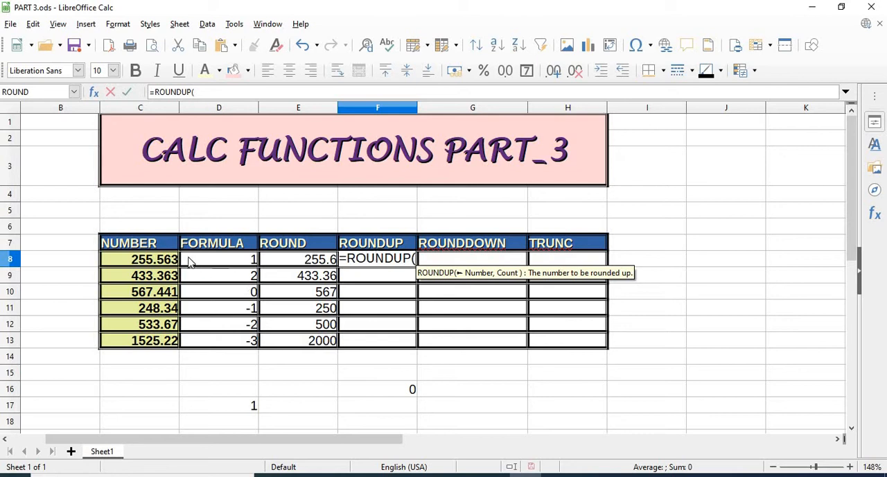
left_click(173, 257)
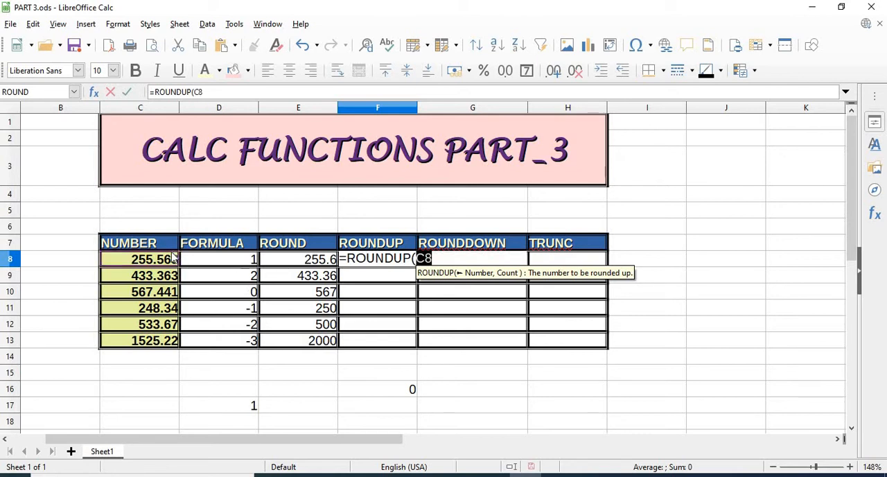
type(",")
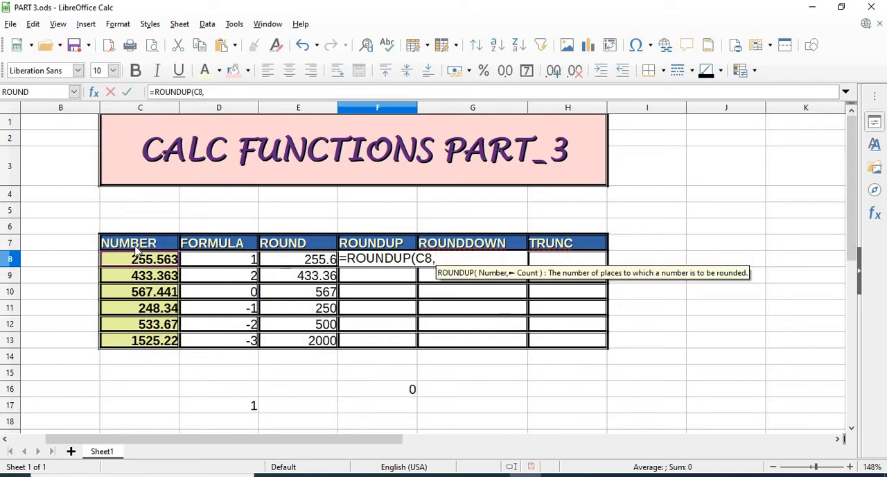
left_click(221, 260)
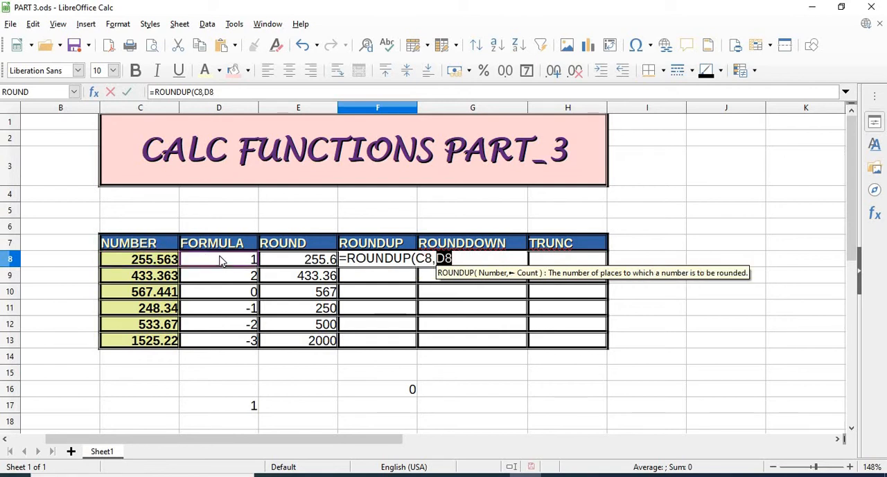
type(")")
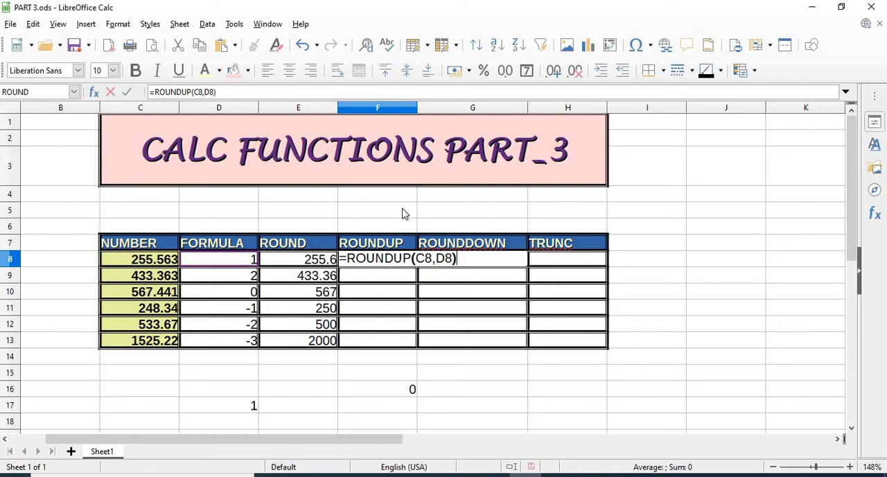
key("Return")
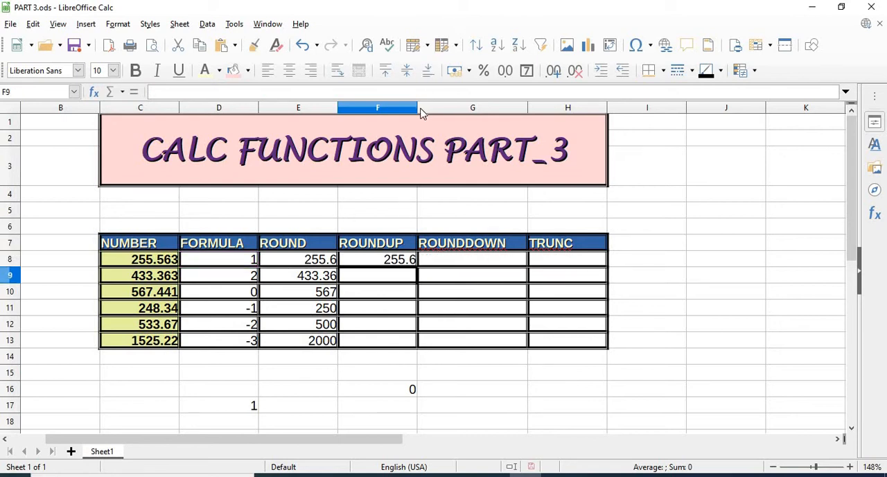
left_click_drag(433, 109, 435, 109)
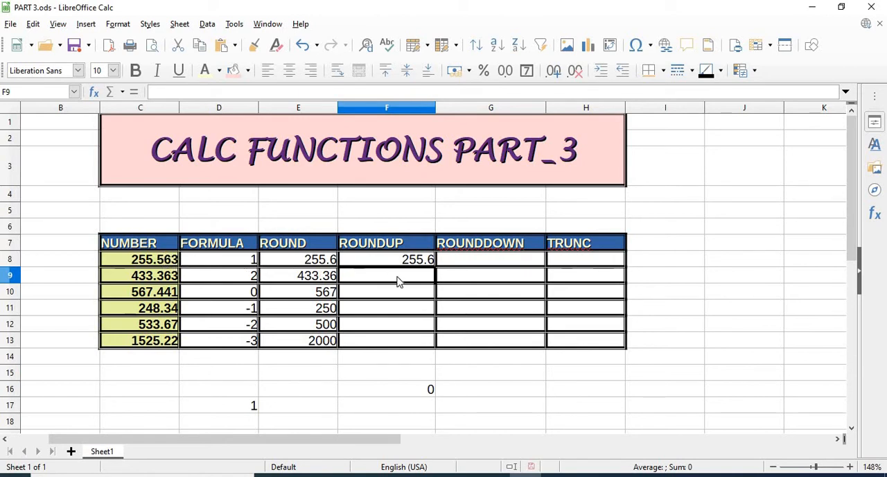
- Enter =ROUNDUP(C9,D9) in cell F9 to round up the second number by its FORMULA value
type("=")
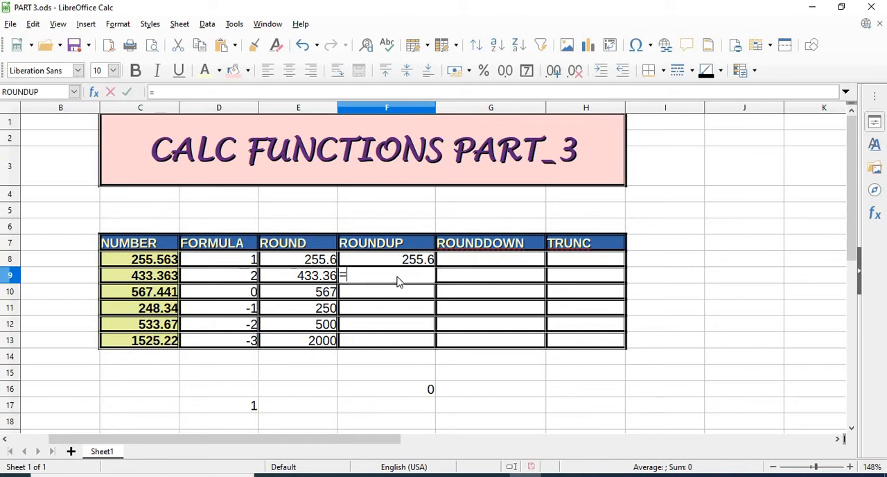
type("ROUNDUP")
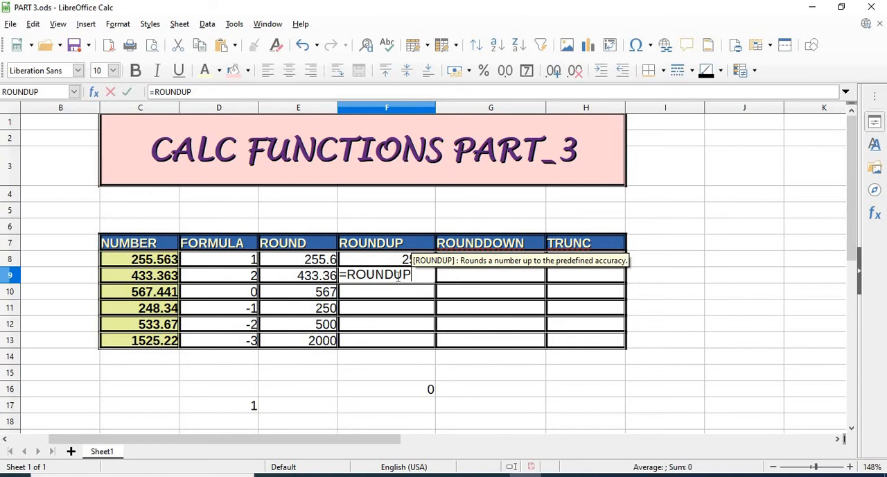
type("(")
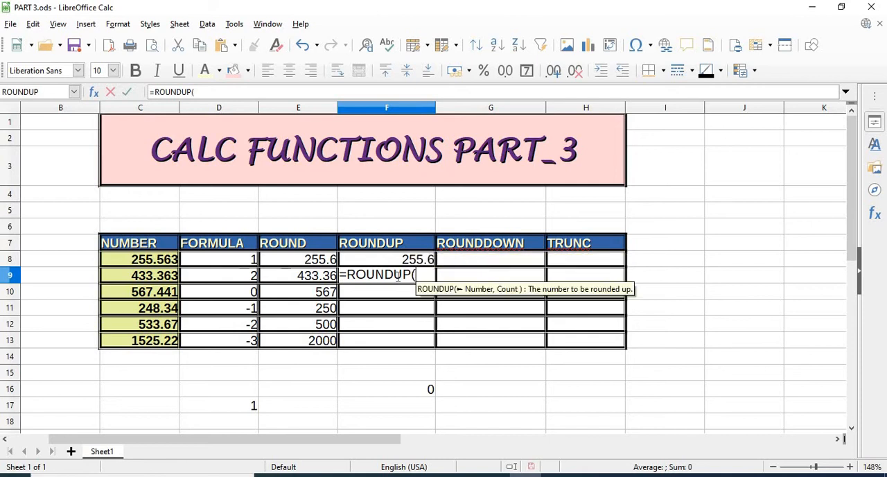
left_click(155, 277)
type(",")
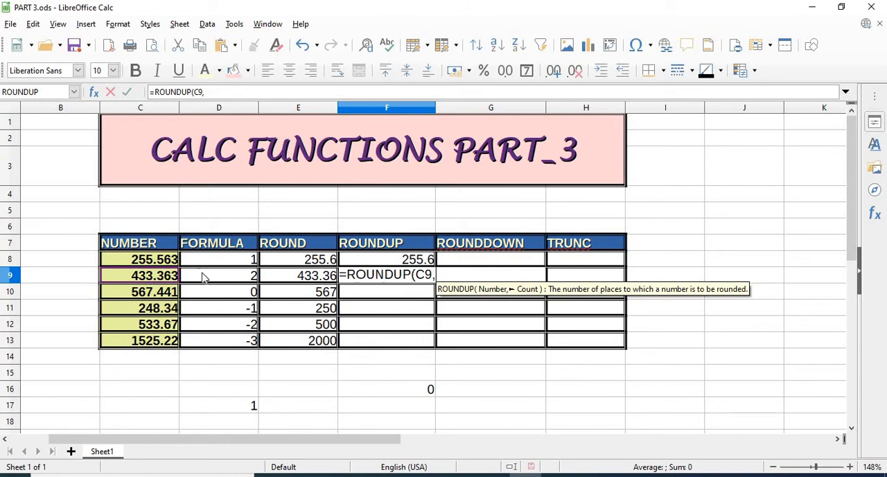
left_click(203, 278)
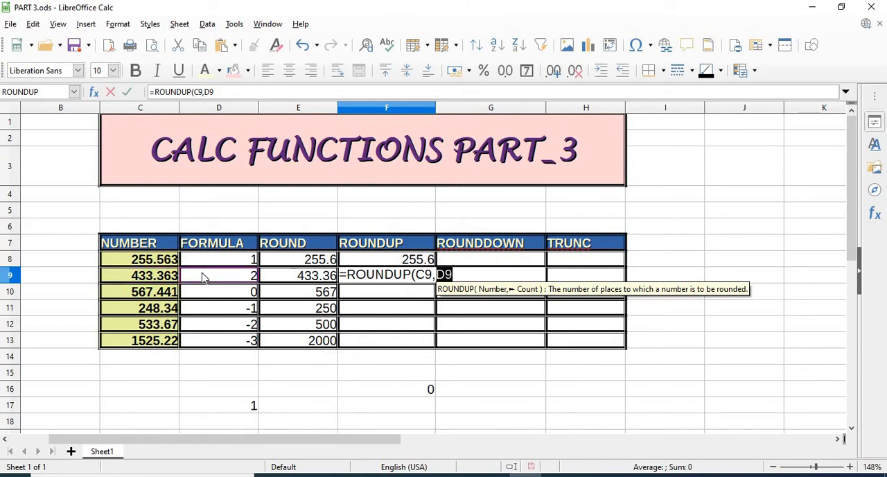
type(")")
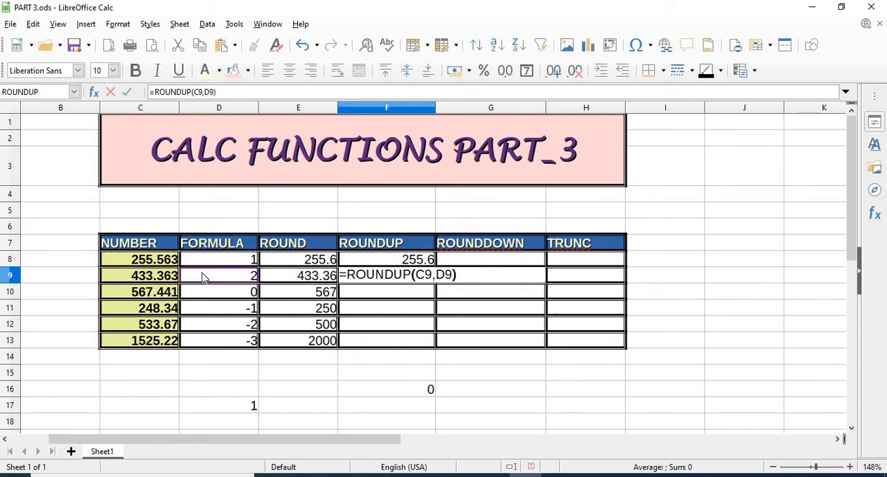
key("Return")
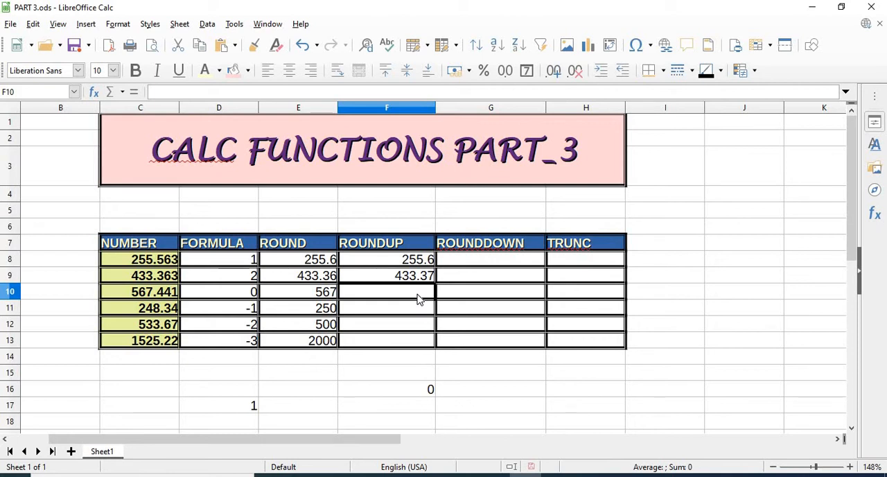
- Enter =ROUNDUP(C10,0) in cell F10 to round up the third number to zero decimal places
type("=ROUNDUP")
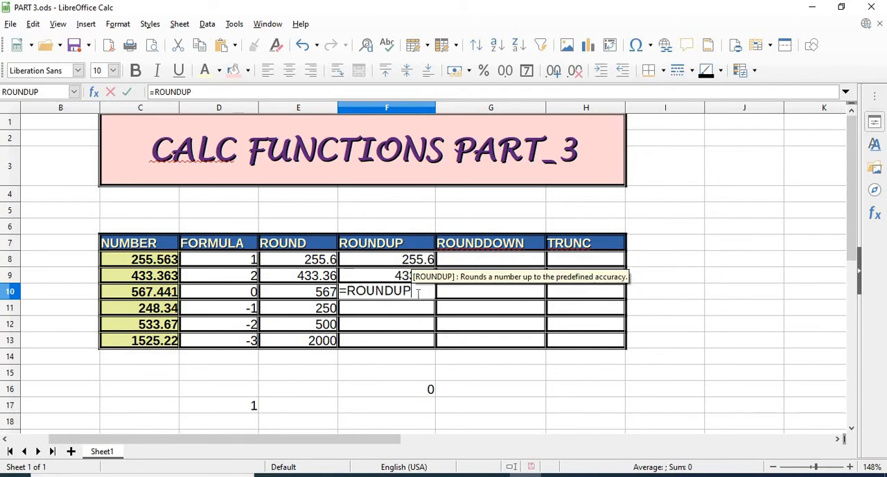
type("(")
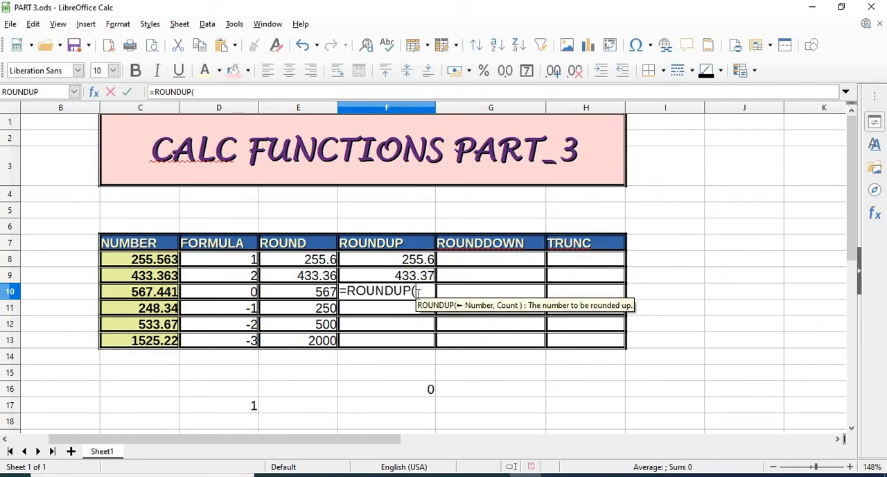
left_click(170, 296)
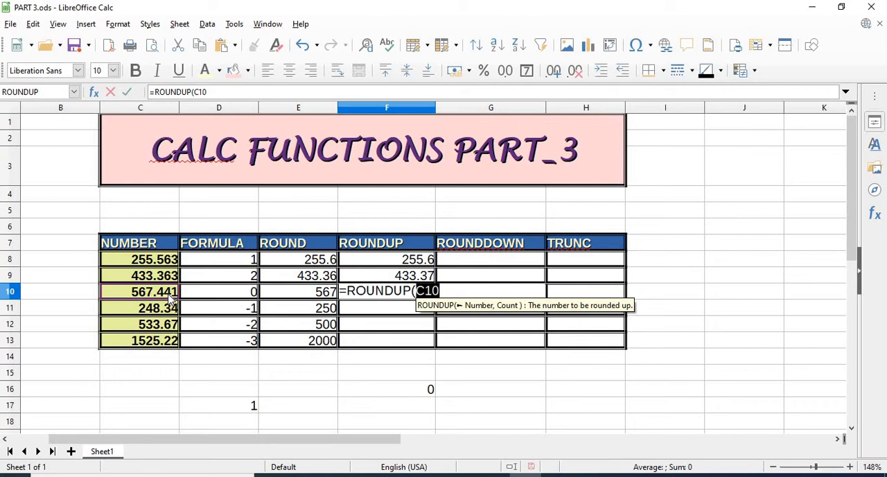
type(",0)")
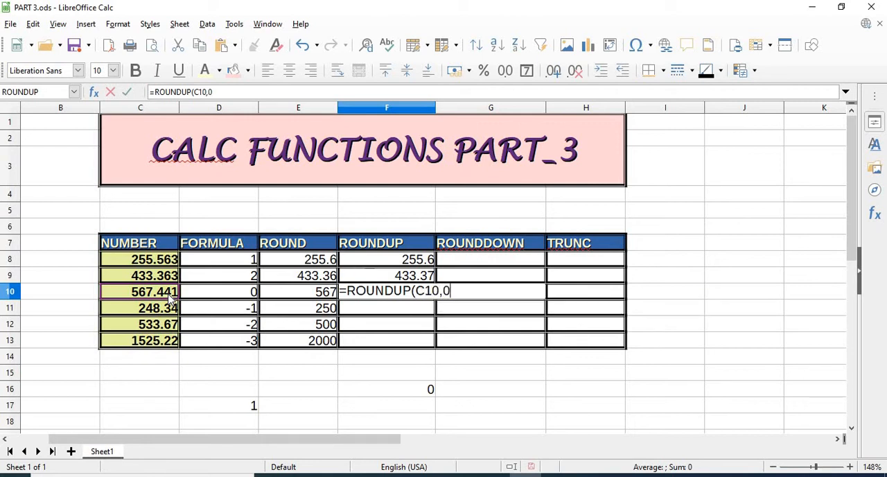
key("Return")
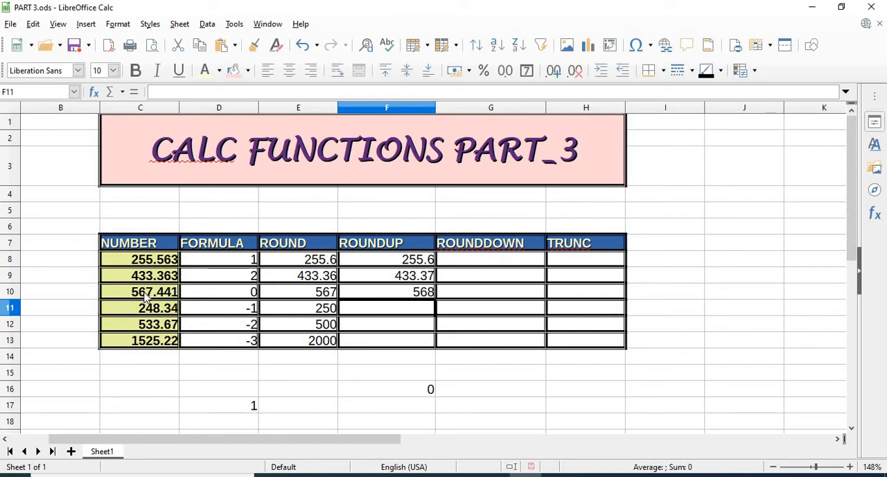
- Enter =ROUNDUP(C11,-1) in cell F11 to round up the fourth number to the nearest ten
left_click(361, 298)
left_click(365, 314)
type("=ROUN")
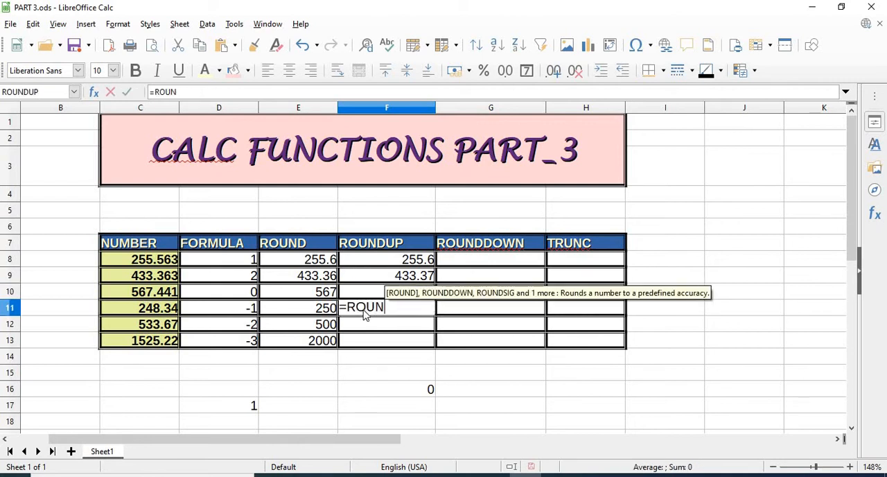
type("DUP")
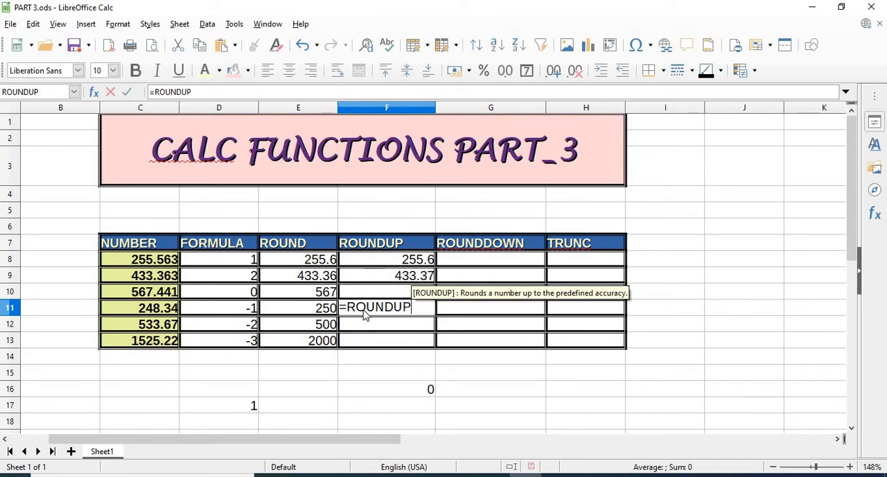
type("(")
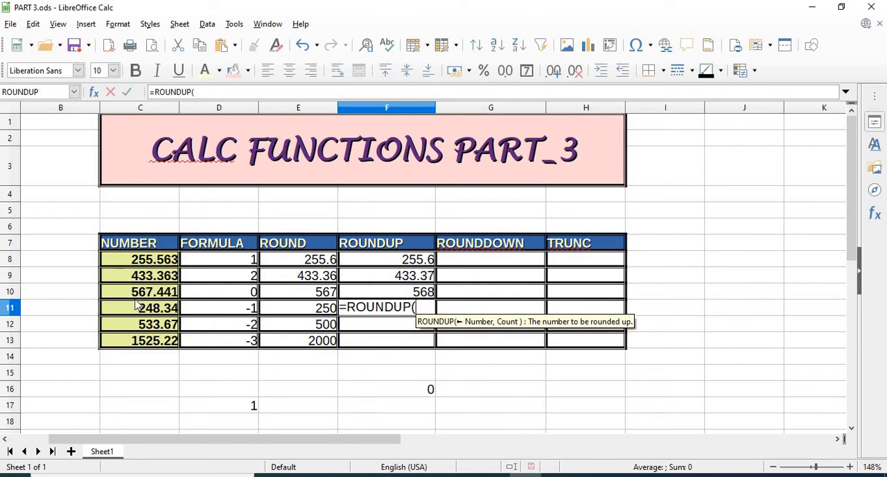
left_click(159, 313)
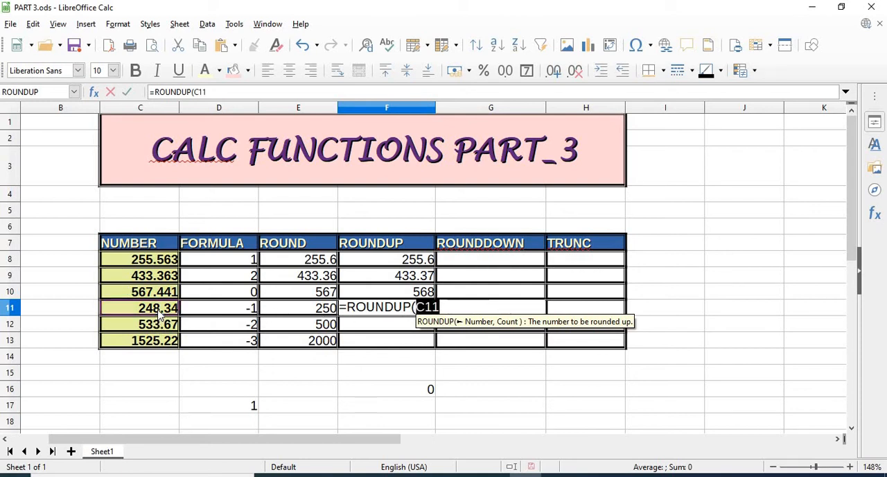
type(",")
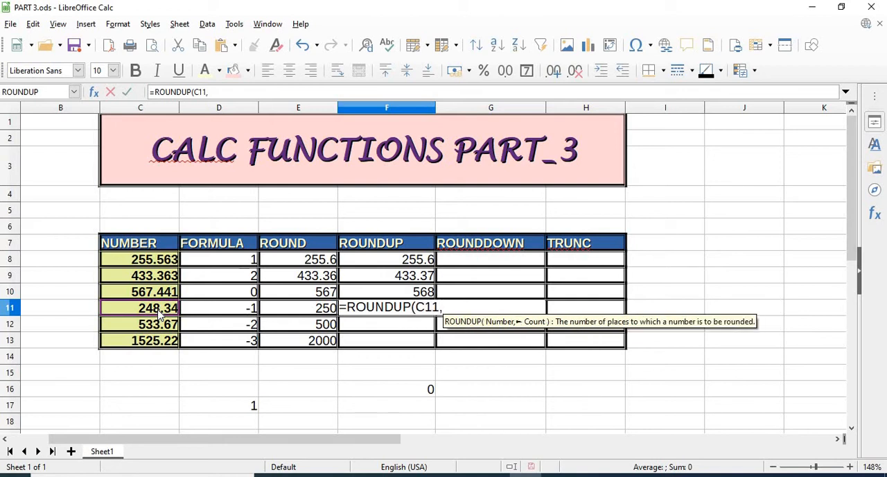
type("-1)")
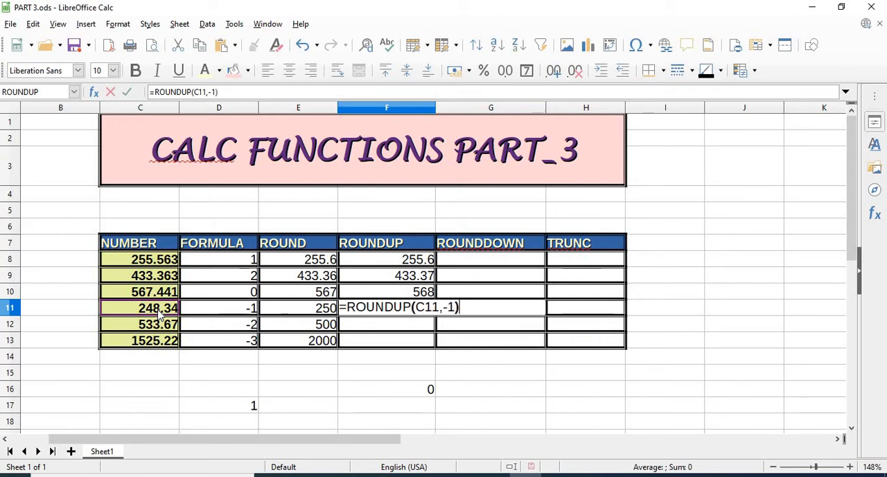
key("Return")
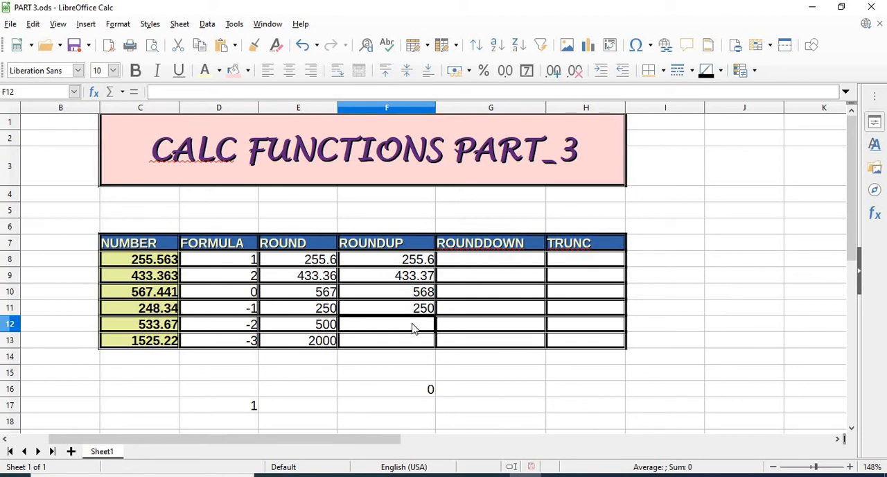
- Enter =ROUNDUP(C12,-2) in cell F12 to round up the fifth number to the nearest hundred
type("=RO")
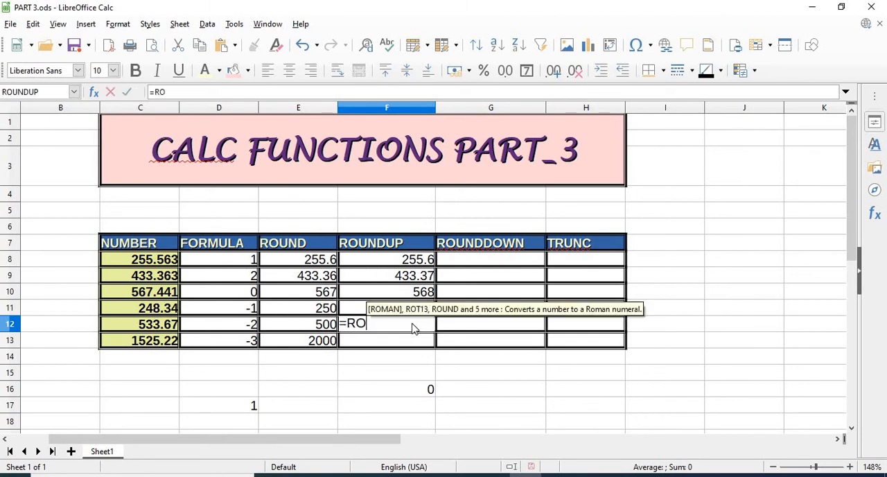
type("UNDUP")
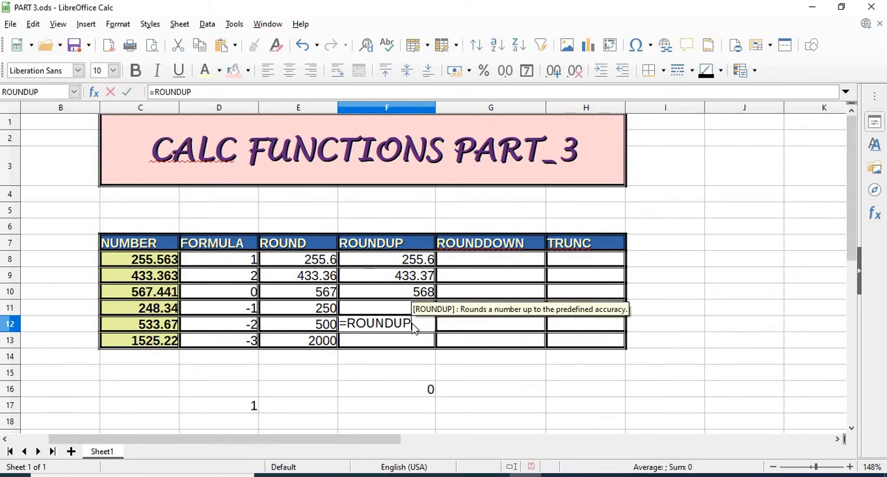
type("(")
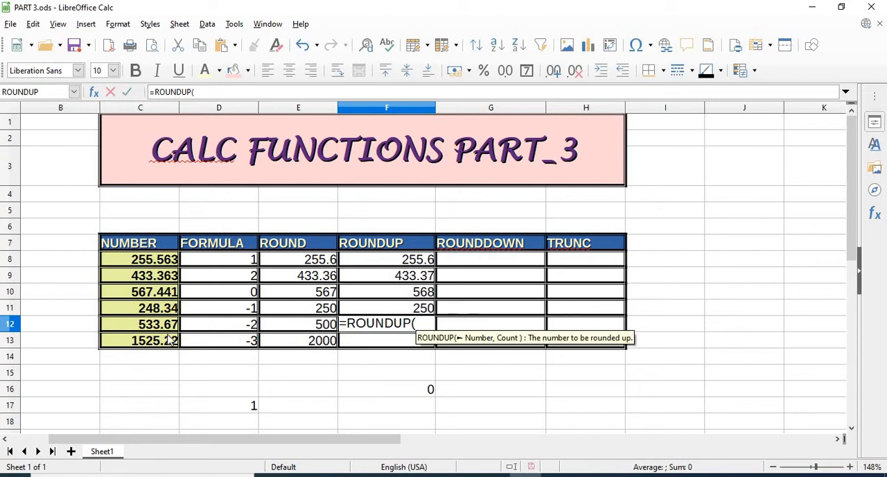
left_click(167, 325)
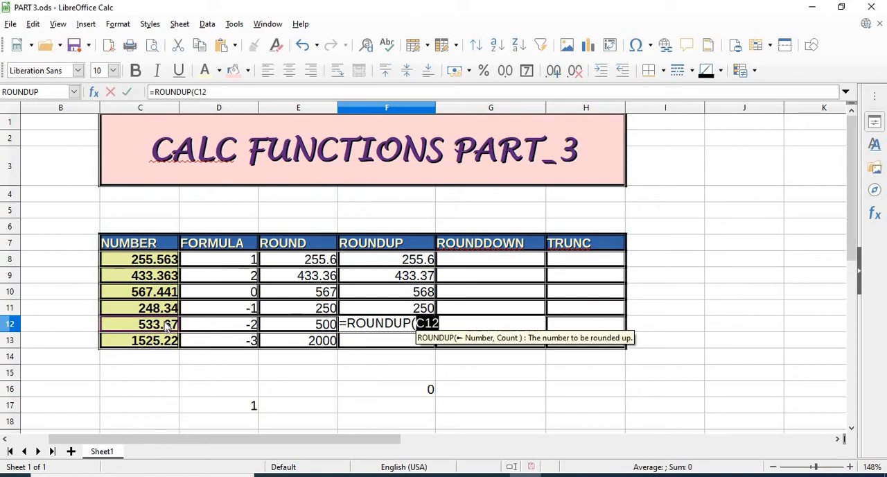
type(".")
key("BackSpace")
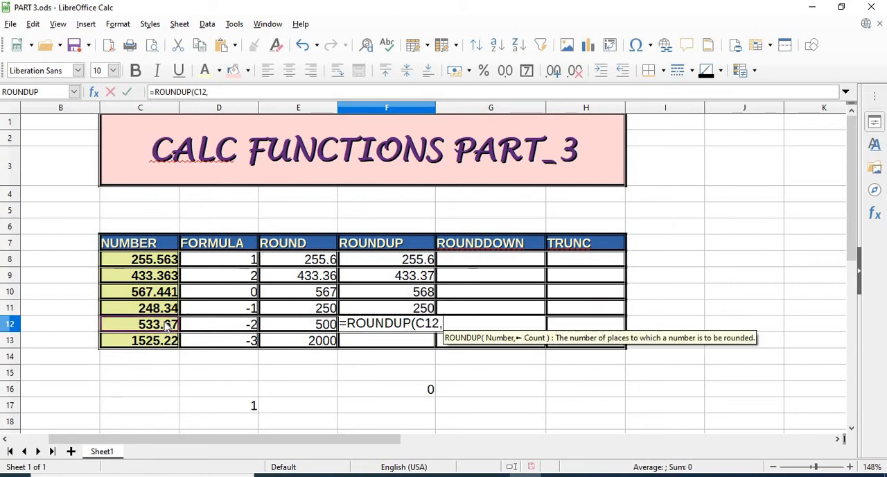
type(",-2")
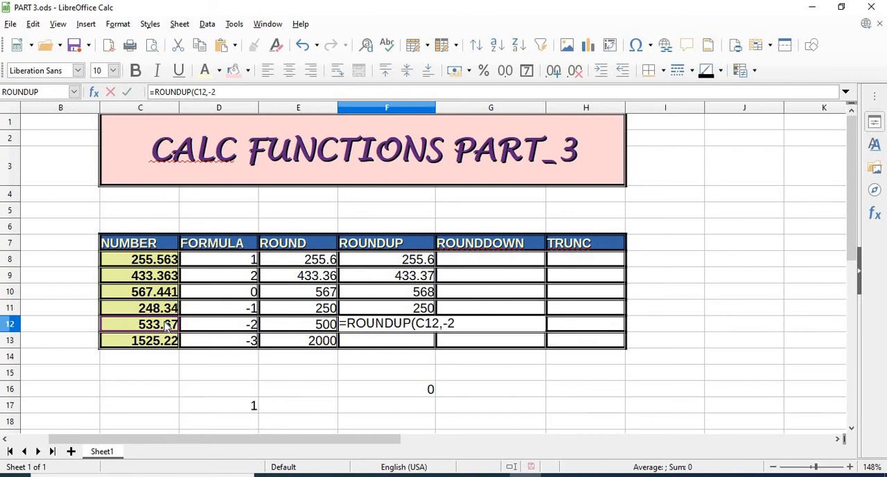
type(")")
key("Return")
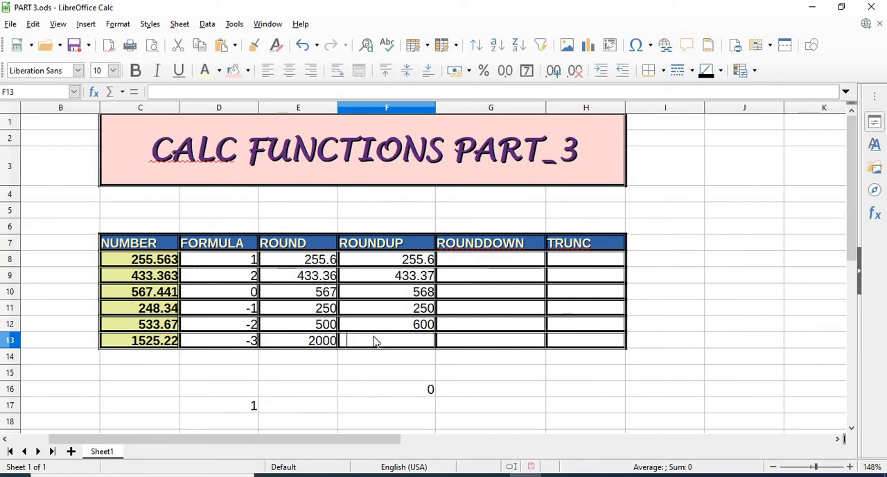
- Enter =ROUNDUP(C13,-3) in cell F13 to round up the sixth number to the nearest thousand
type("=ROUND")
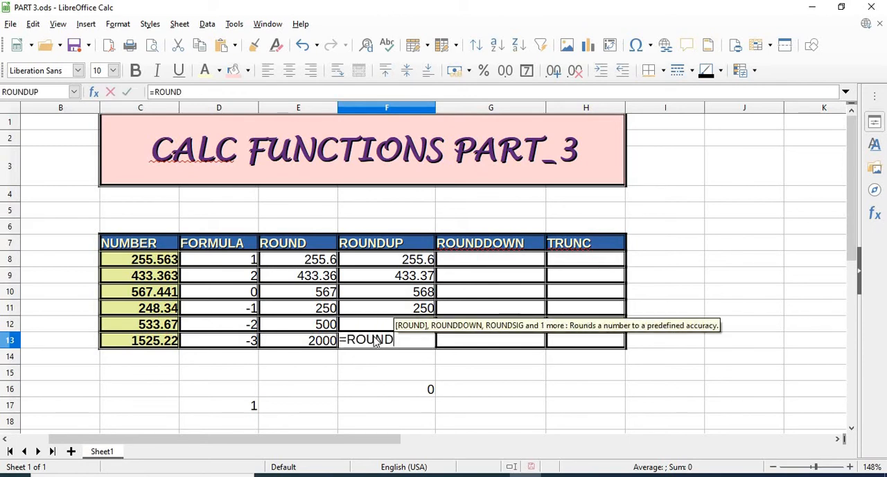
type("UP(")
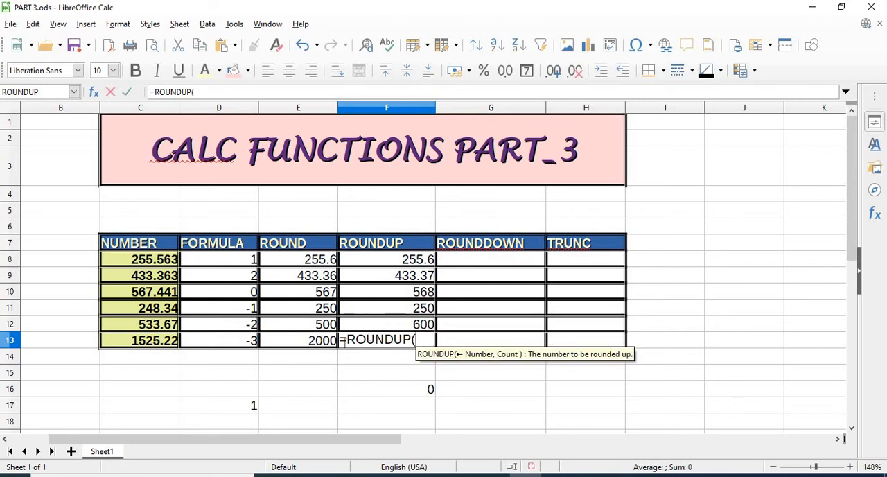
left_click(165, 342)
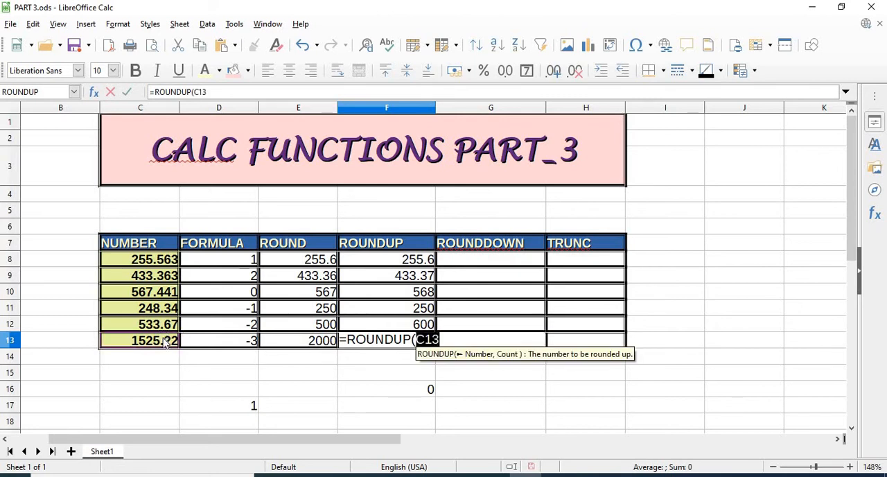
type(",-")
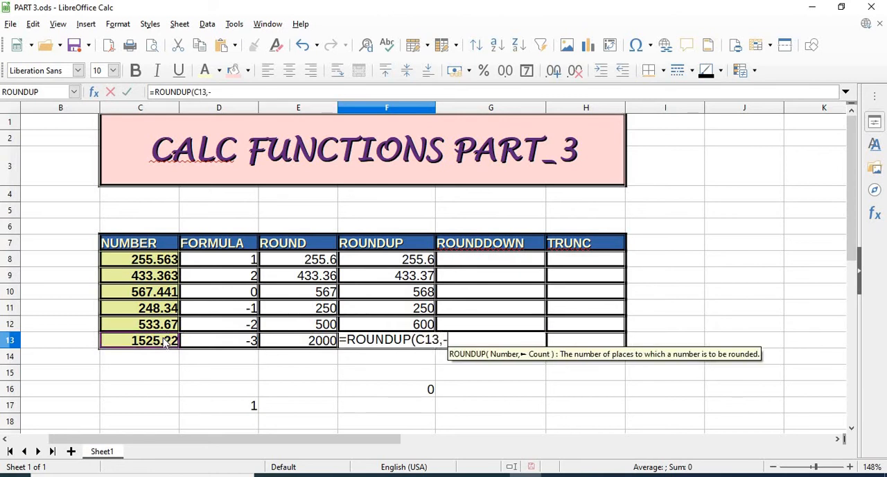
type("3)")
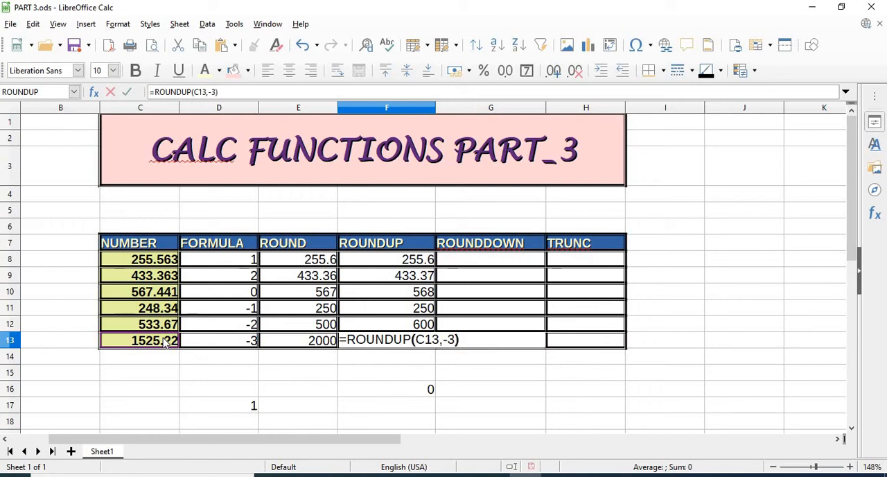
key("Return")
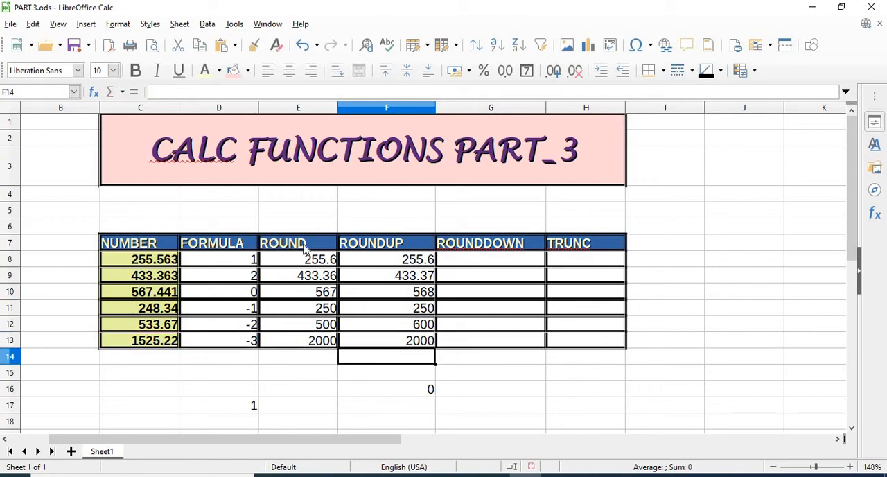
- Enter =ROUNDDOWN(C8,1) in cell G8 to round down the first number to one decimal place
left_click(506, 260)
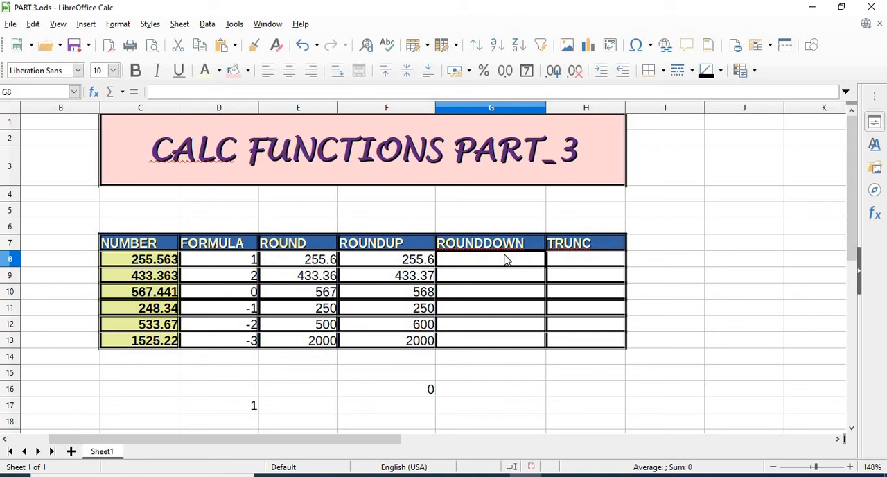
type("=")
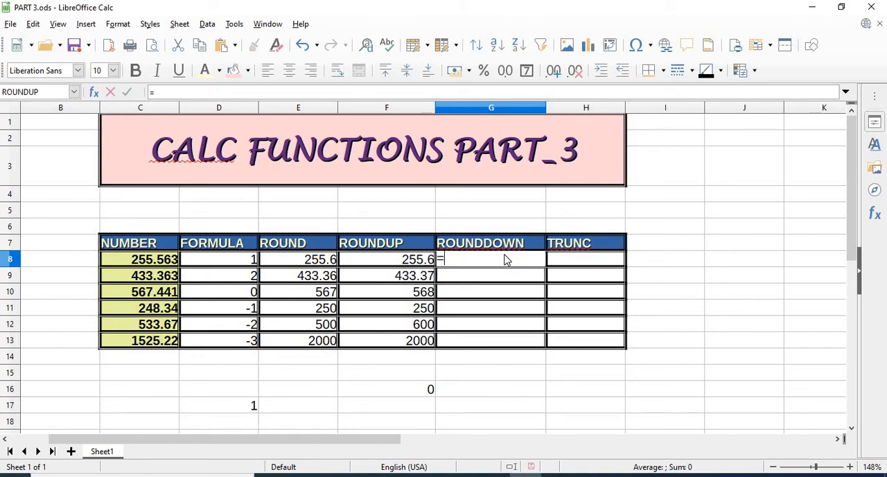
type("ROUND")
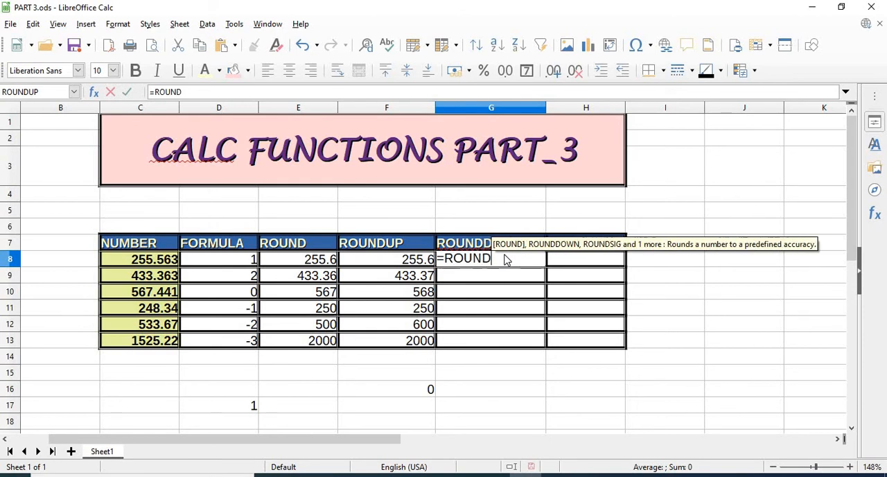
type("(")
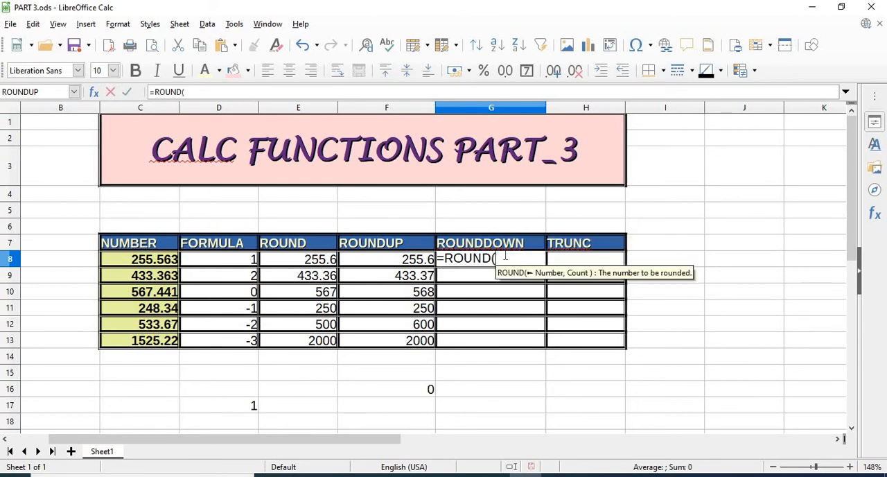
key("BackSpace")
type("D")
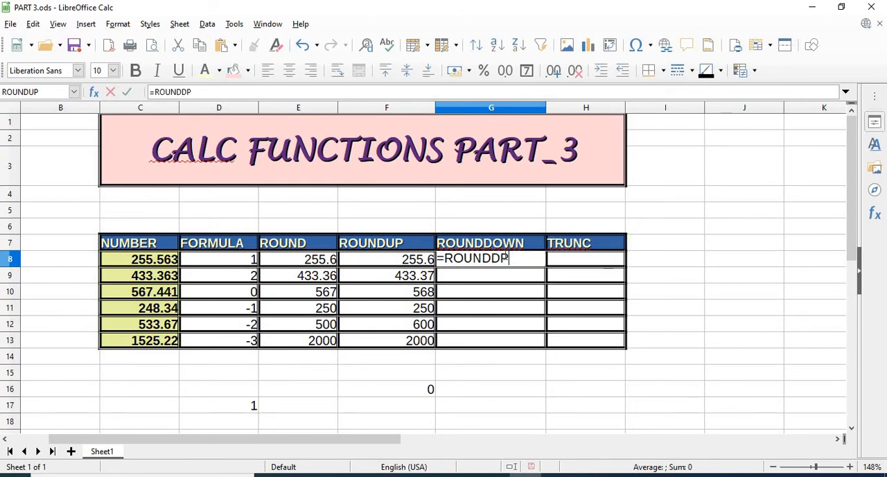
type("OW")
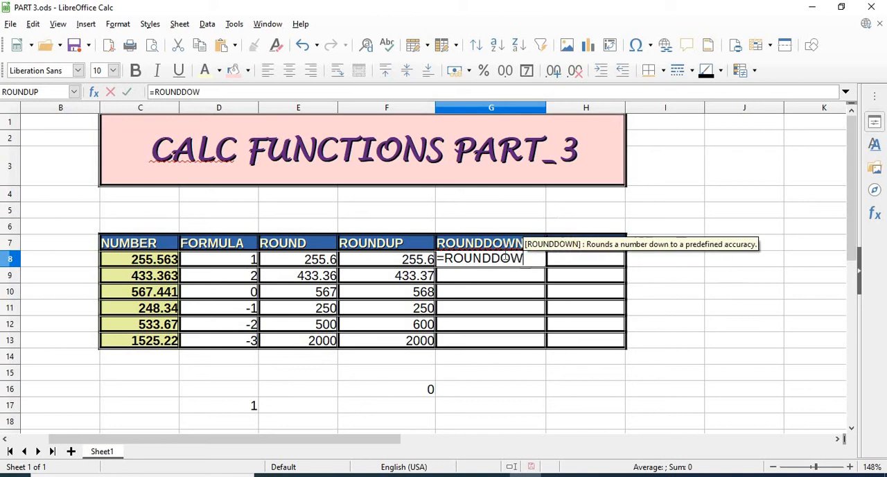
type("N(")
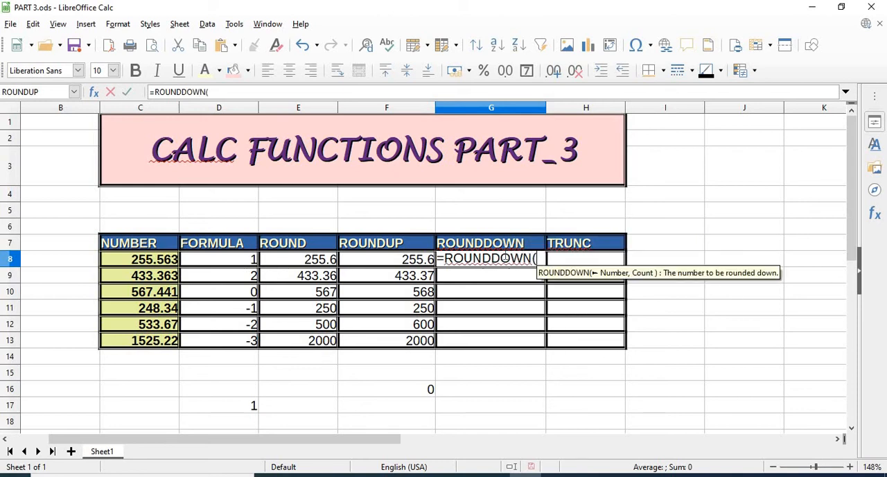
left_click(151, 259)
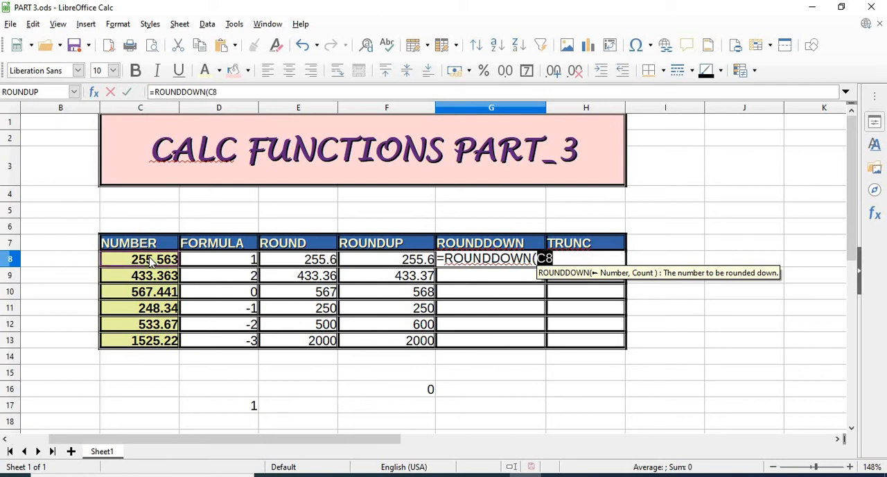
type(",")
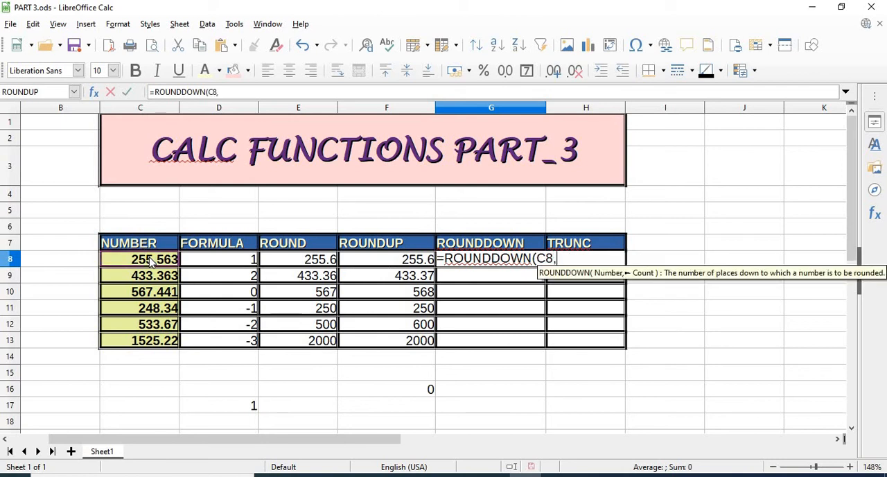
type("1)")
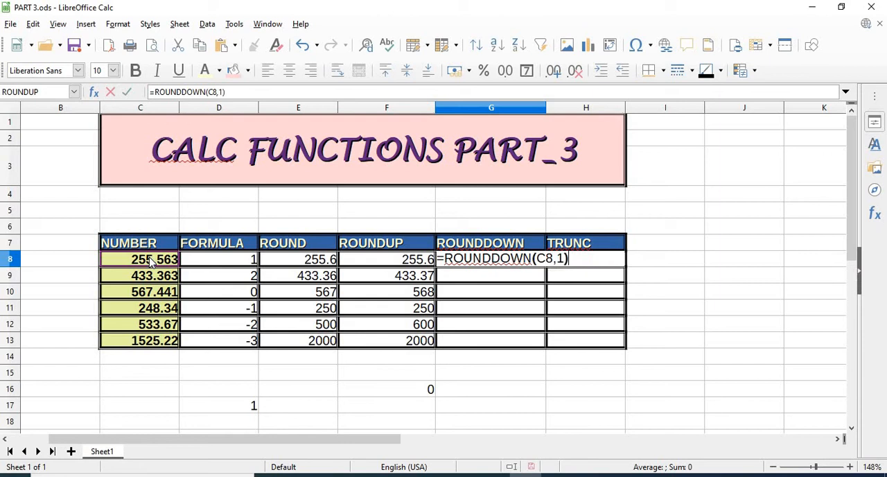
key("Return")
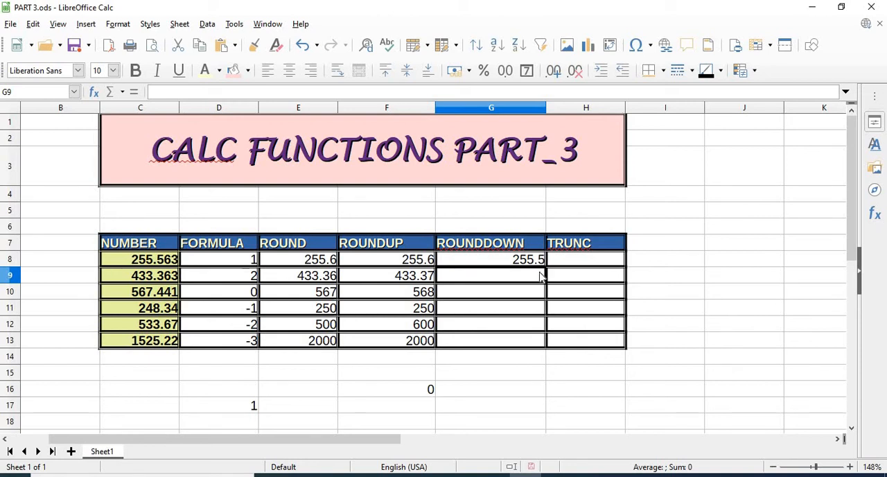
- Enter =ROUNDDOWN(C9,2) in cell G9 to round down the second number to two decimal places
type("=")
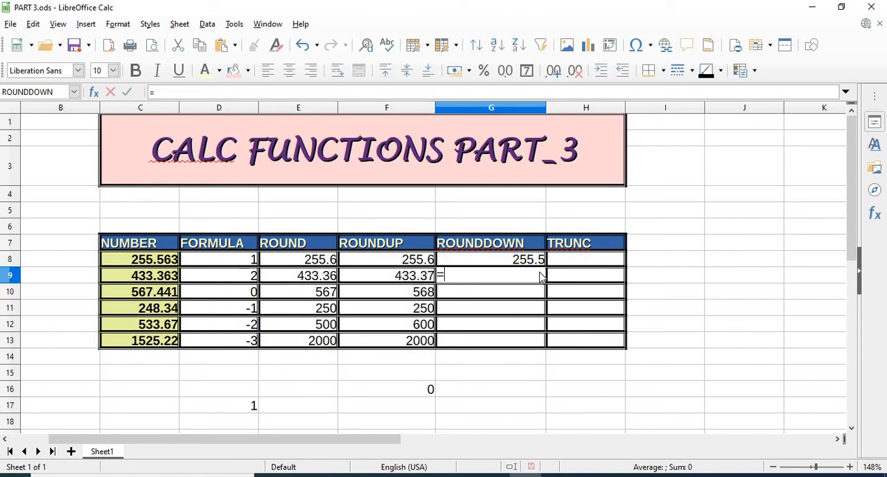
type("RO")
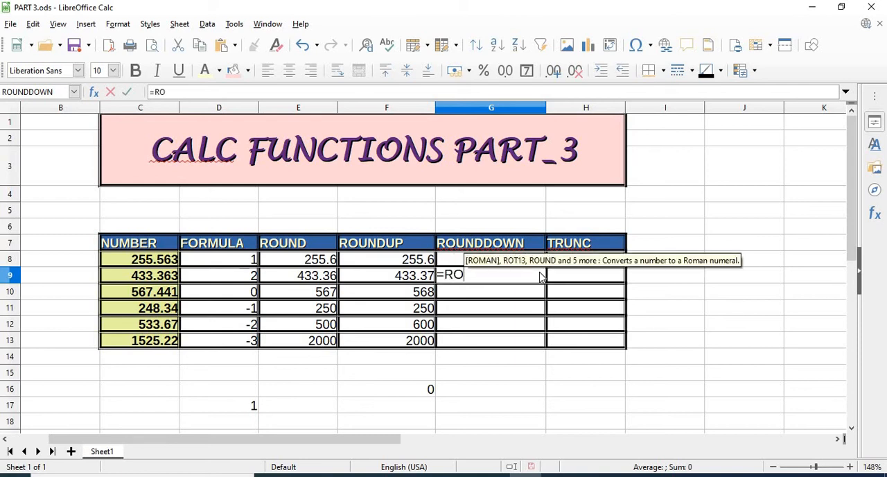
type("UNDDOW")
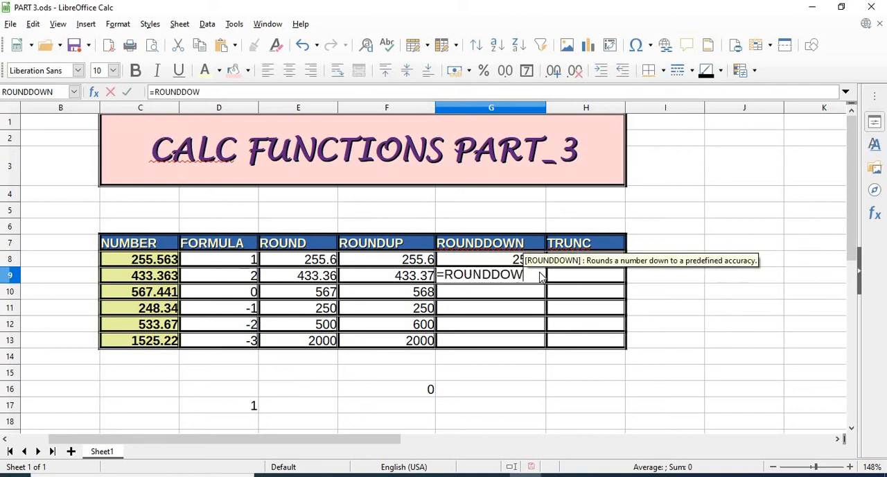
type("N(")
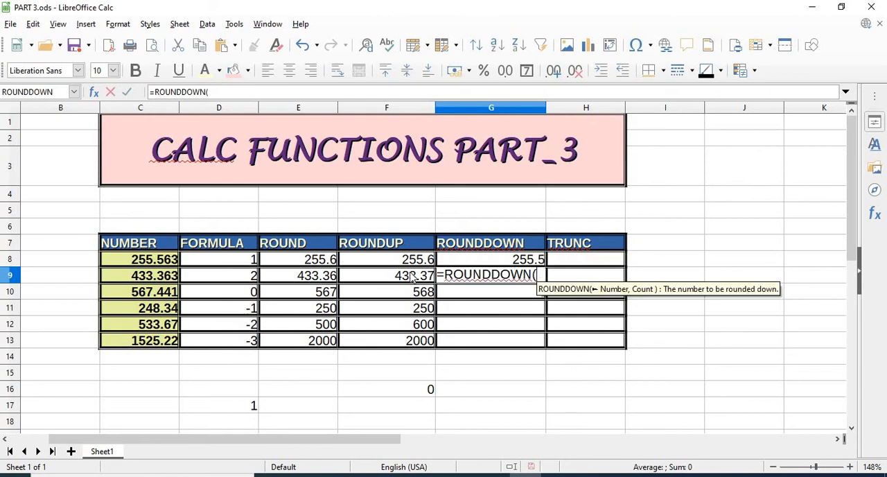
left_click(168, 277)
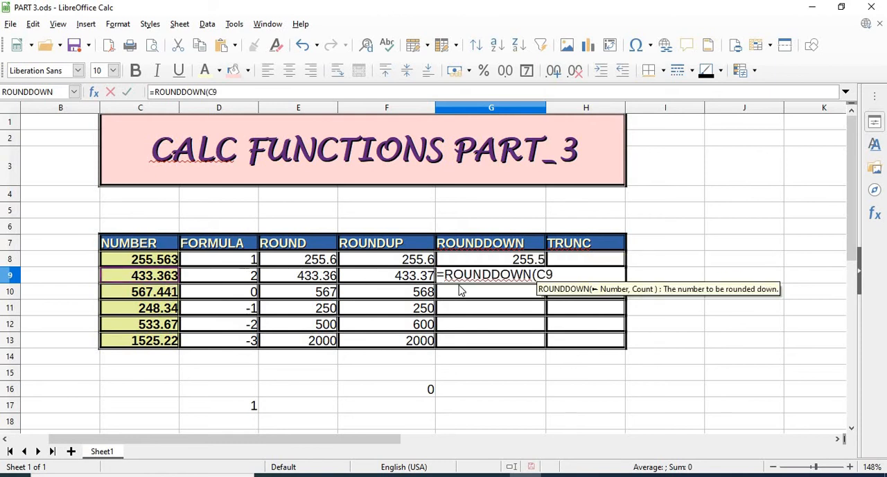
type(",2)")
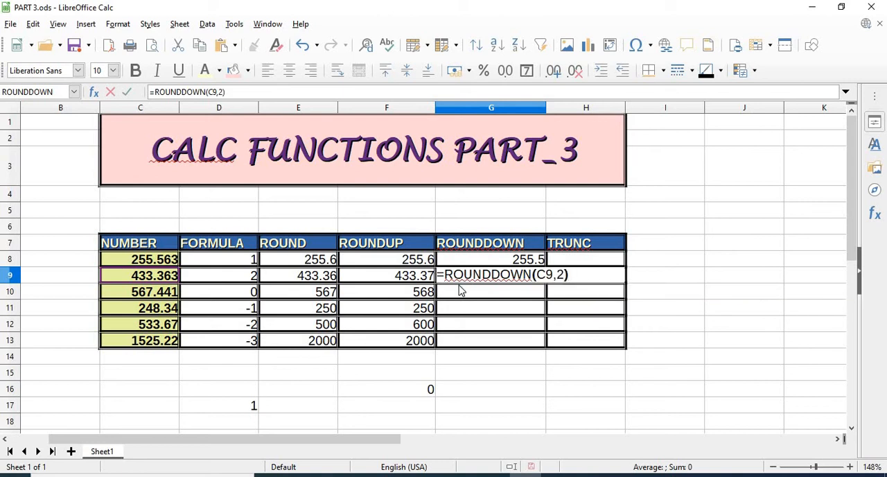
key("Return")
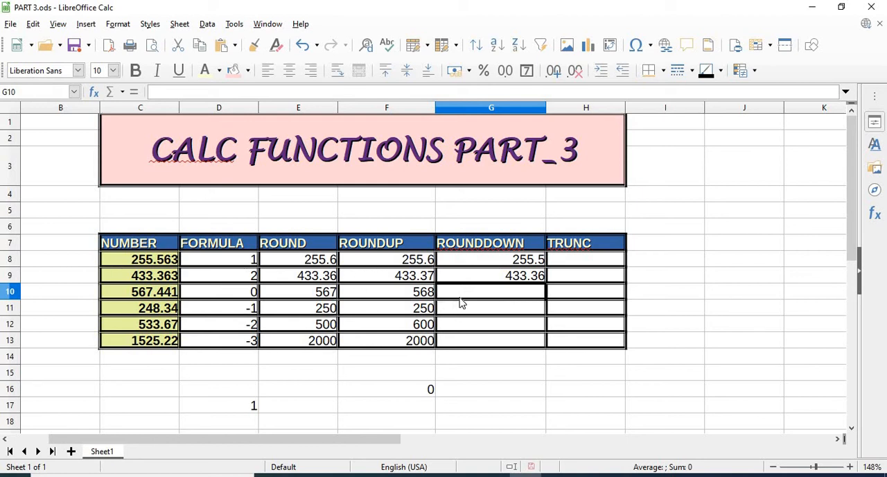
- Enter =ROUNDDOWN(C10,0) in cell G10 to round down the third number to zero decimal places
type("=")
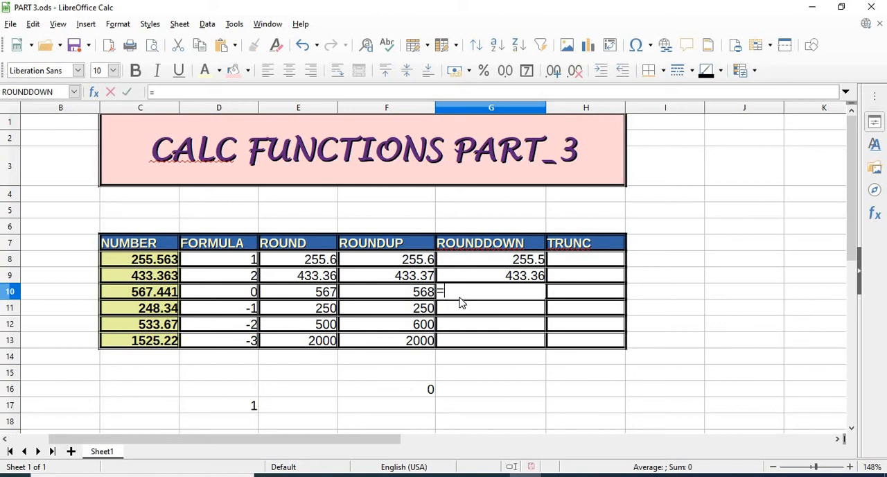
type("ROUNDDOWN")
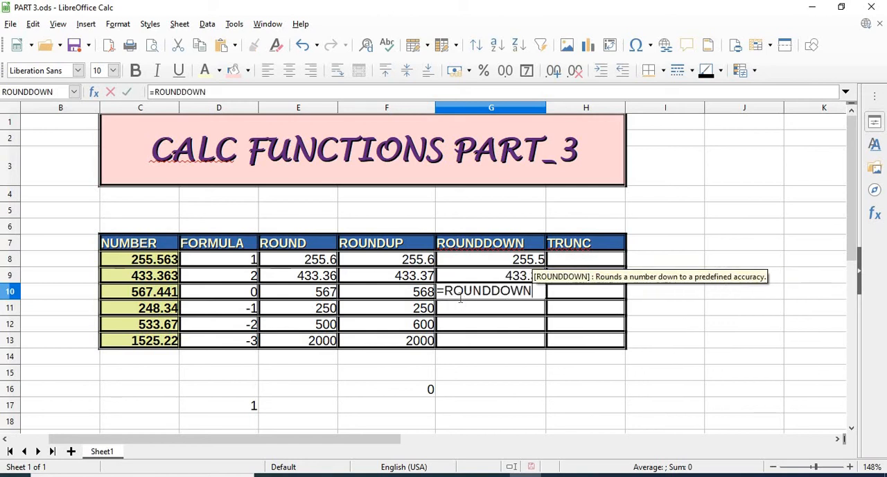
type("(")
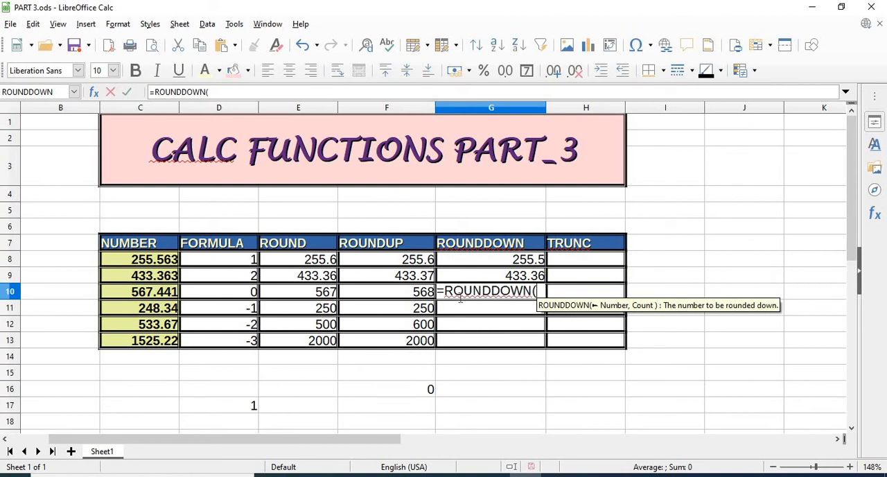
left_click(165, 296)
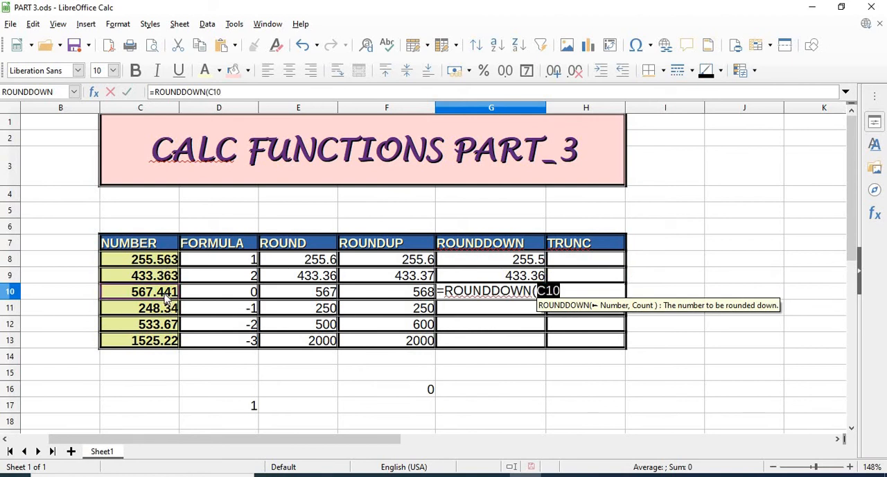
type(",0")
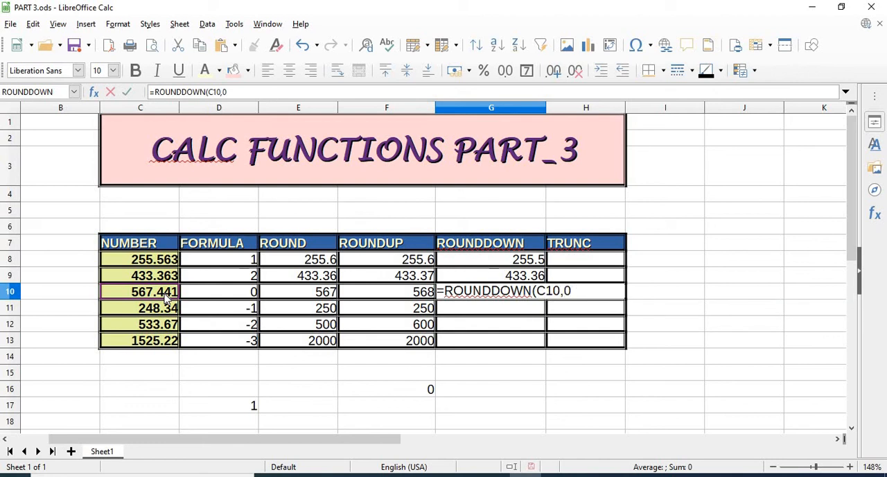
type(")")
key("Return")
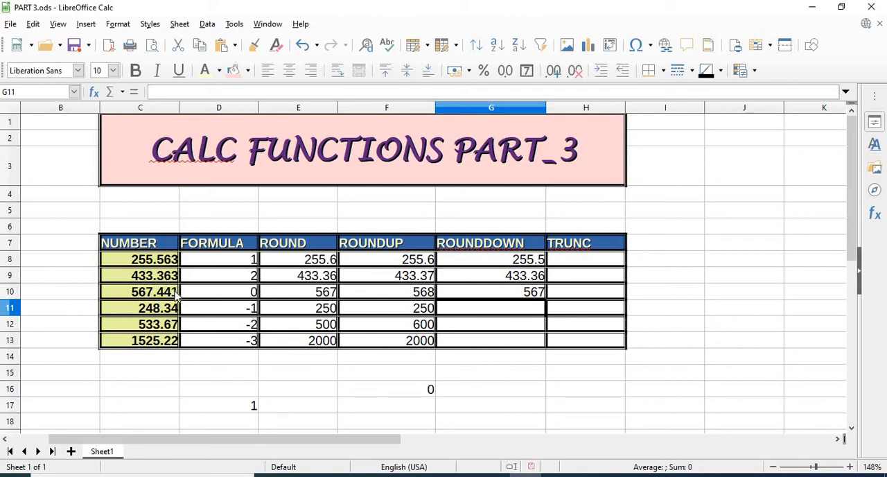
- Enter =ROUNDDOWN(C11,-1) in cell G11 to round down the fourth number to the nearest ten
double_click(515, 315)
type("=")
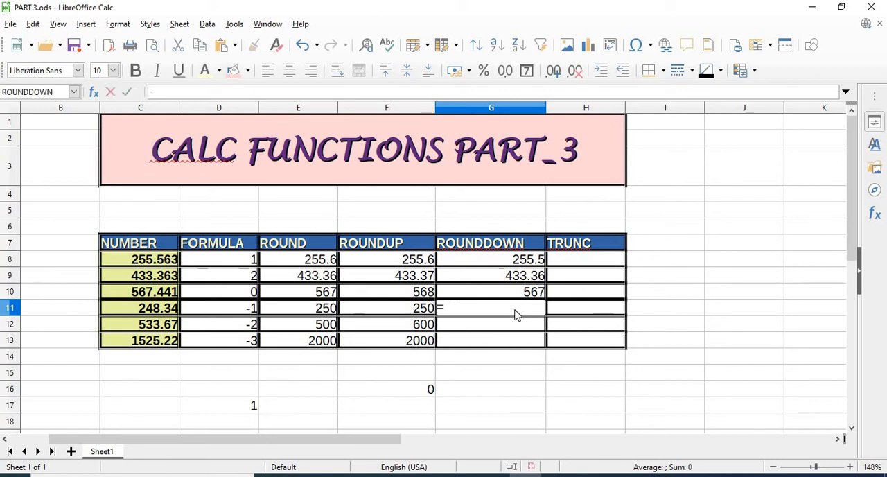
type("=")
key("BackSpace")
type("R")
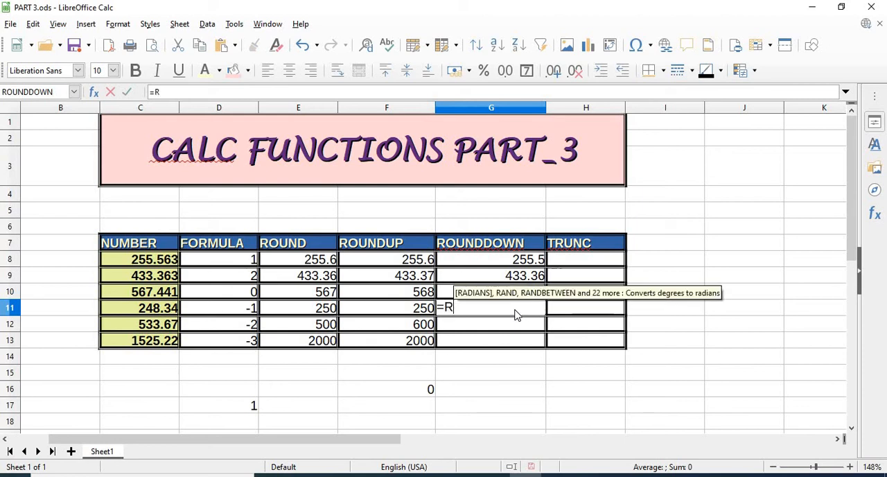
type("OUNDDO")
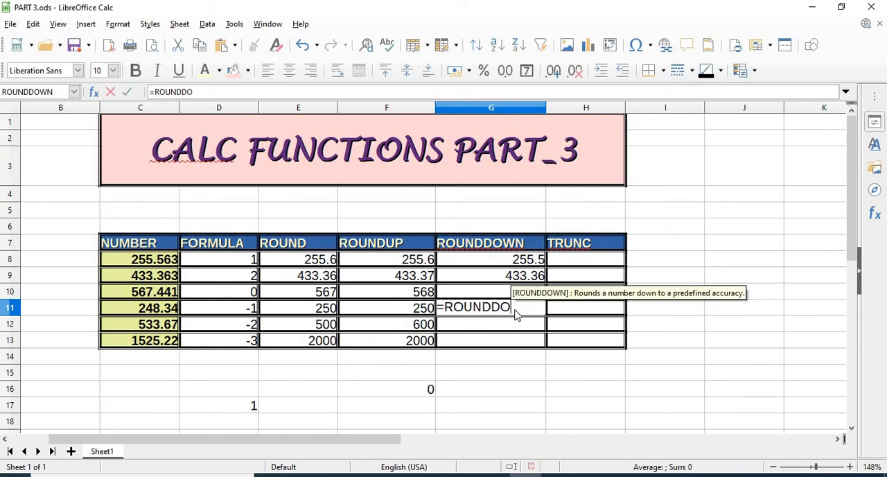
type("WN(")
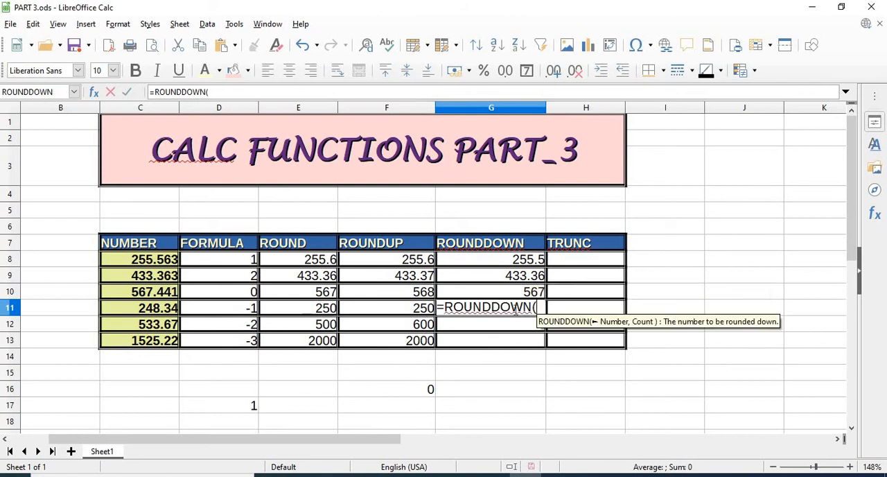
left_click(147, 311)
type(",")
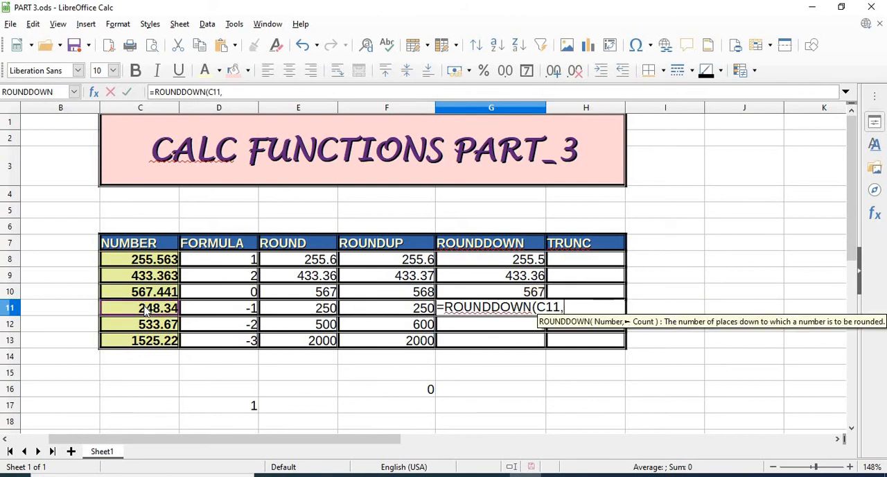
type("-1")
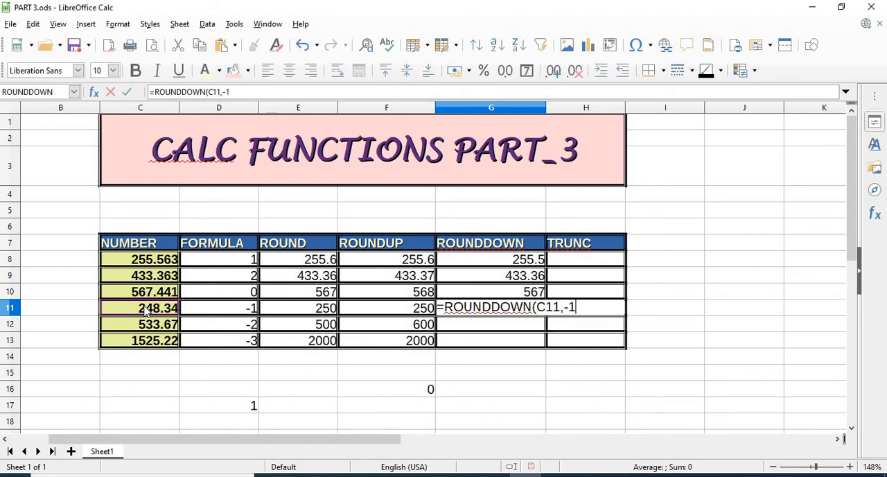
type(")")
key("Return")
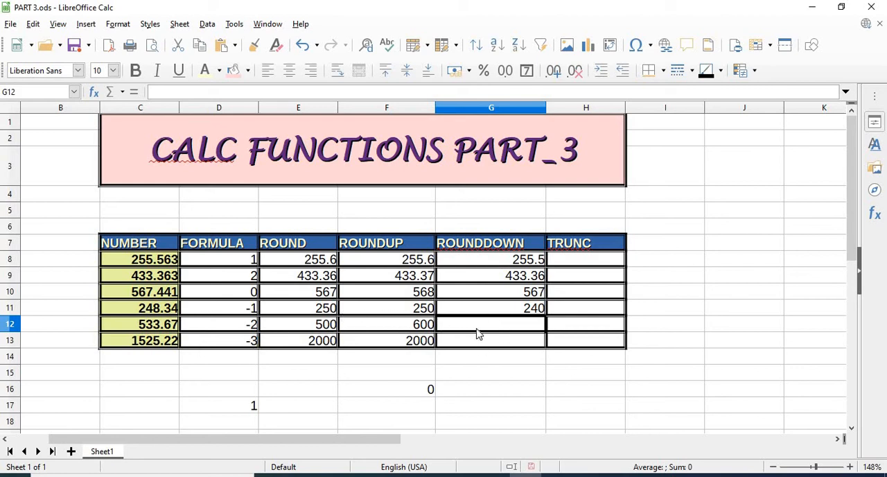
- Enter =ROUNDDOWN(C12,-2) in cell G12 to round down the fifth number to the nearest hundred
type("=")
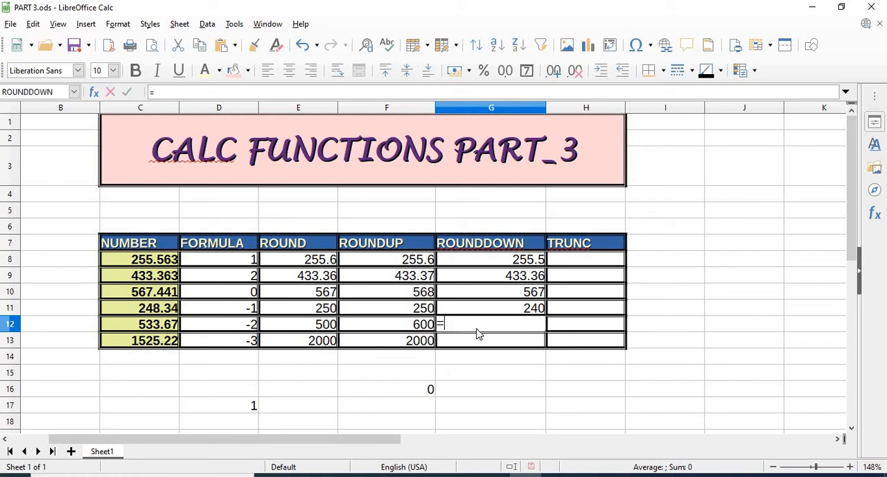
type("ROUND")
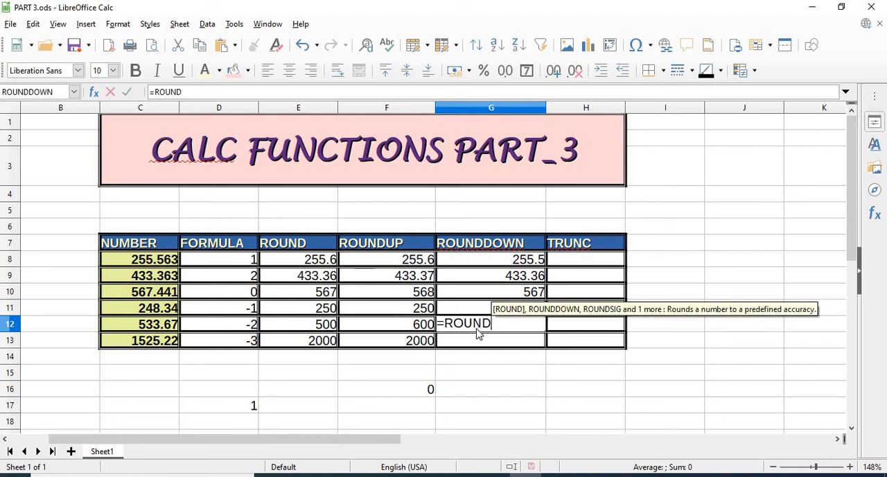
type("DOWN")
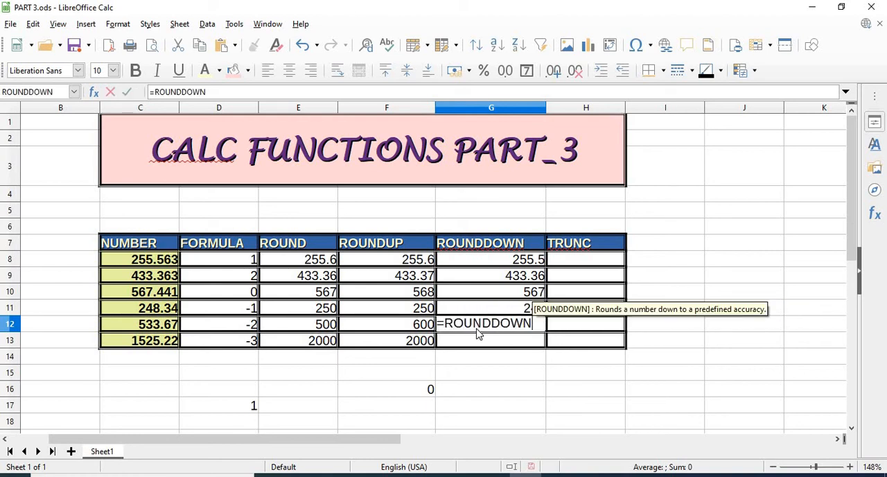
type("(")
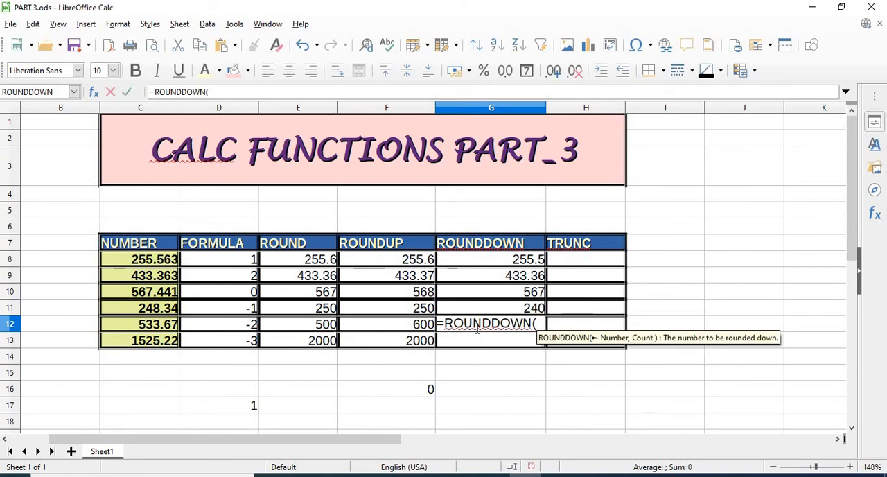
left_click(162, 329)
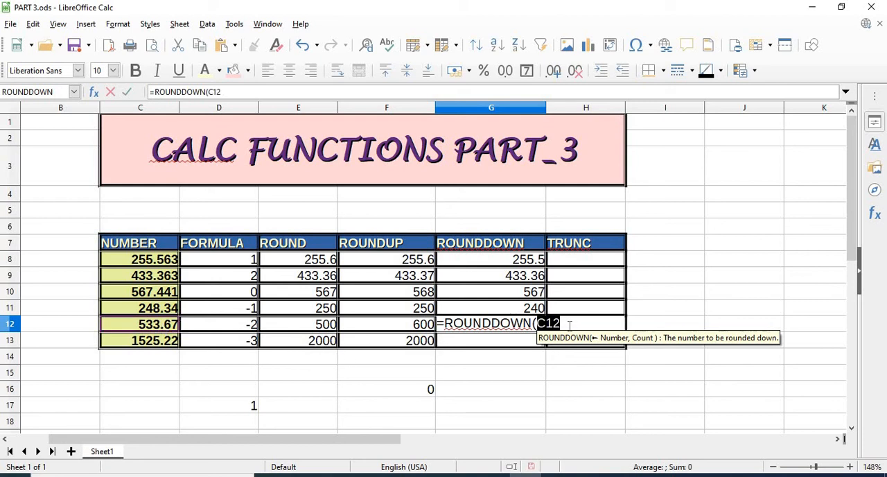
type(",")
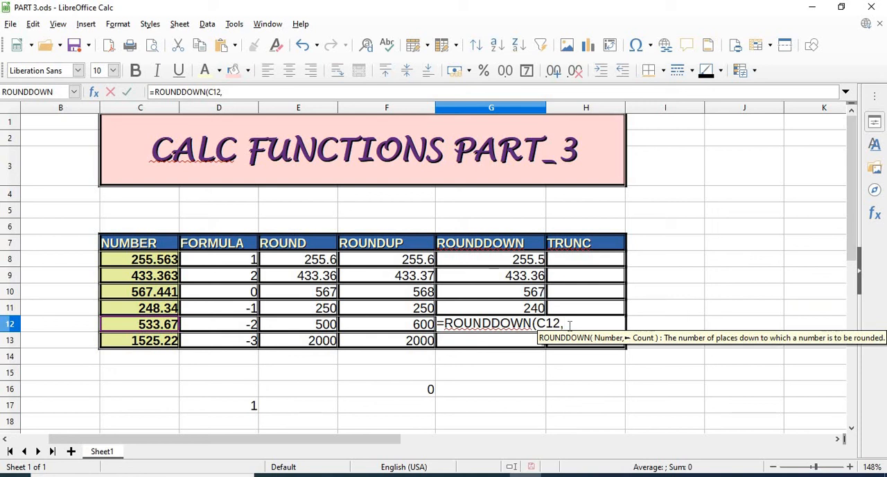
type("-2")
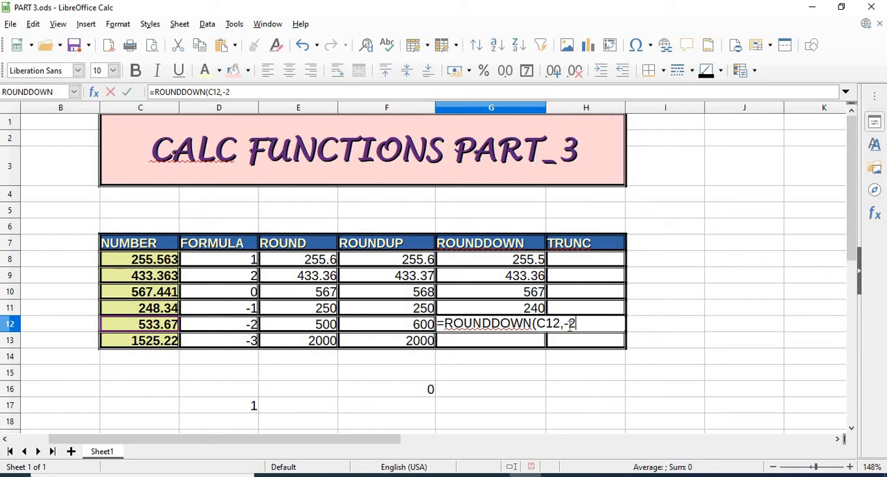
type(")")
key("Return")
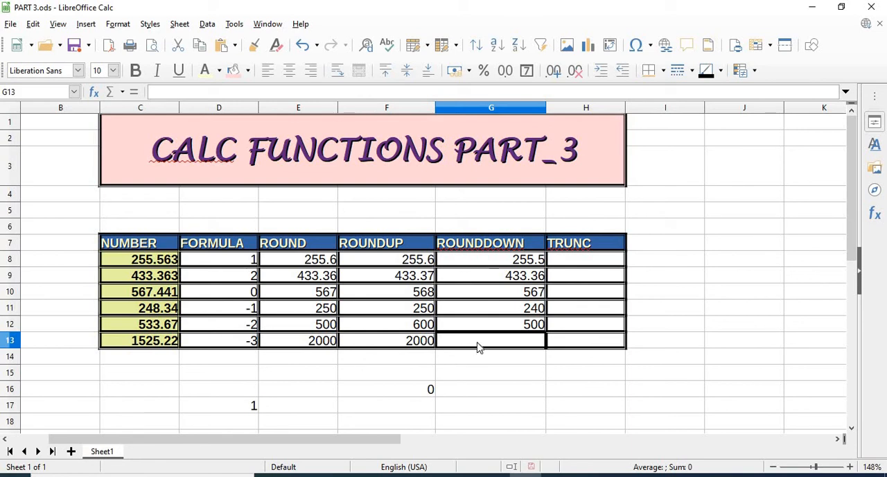
- Enter =ROUNDDOWN(C13,-3) in cell G13 to round down the sixth number to the nearest thousand
type("=")
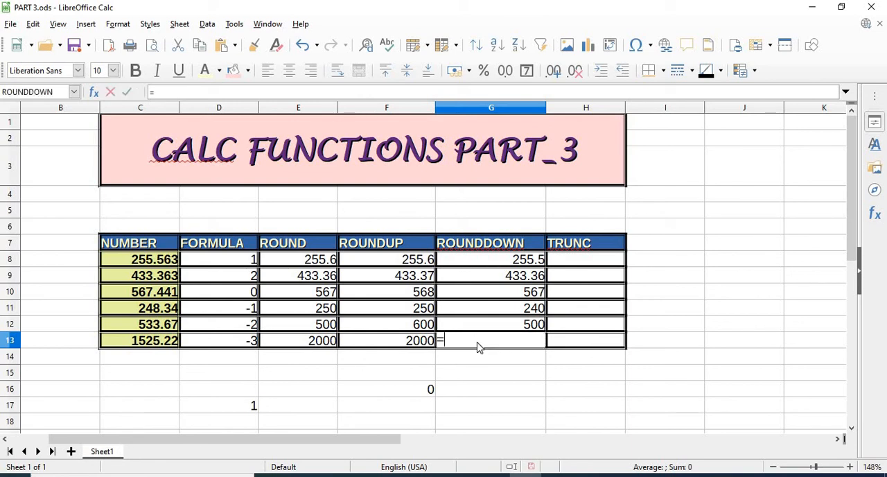
type("ROUNDDOWN")
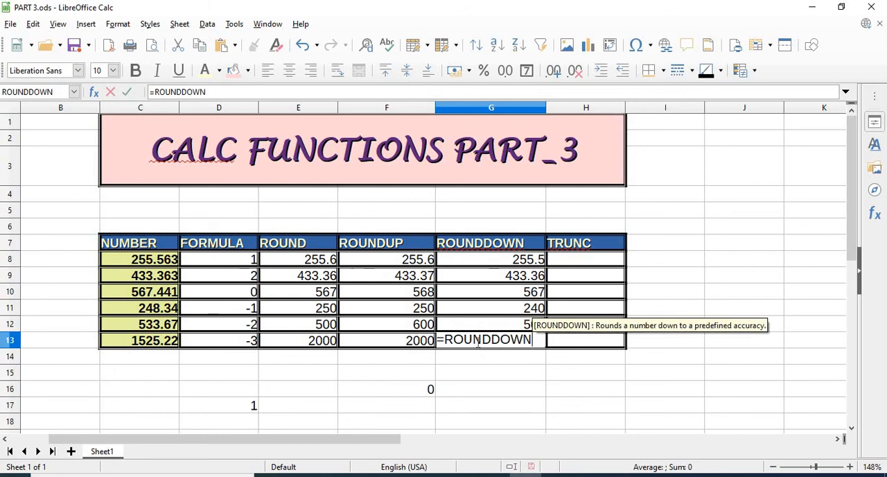
type("(")
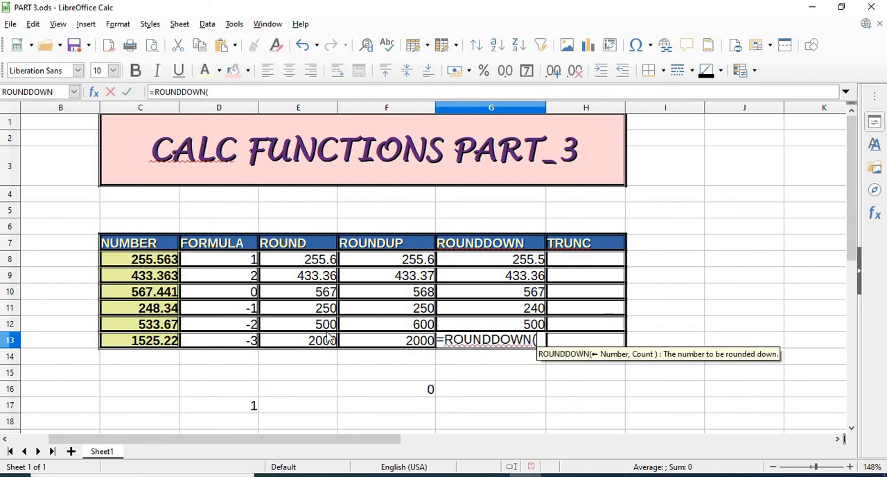
left_click(137, 341)
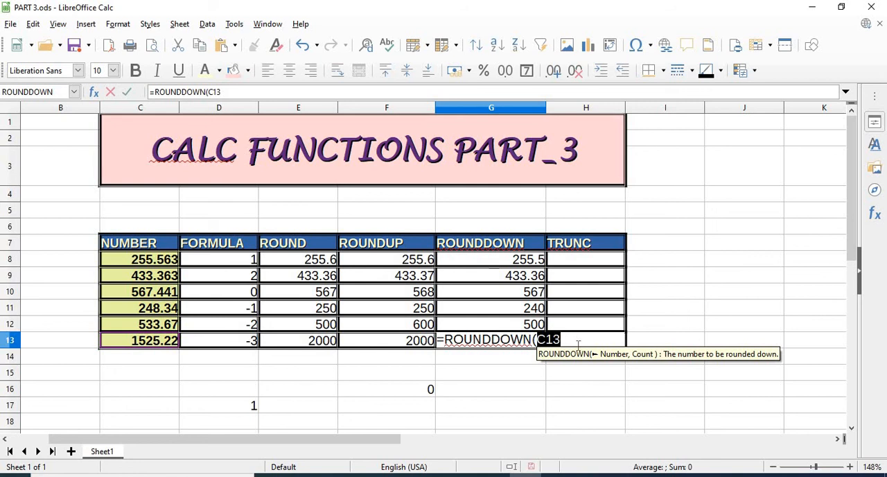
type(",")
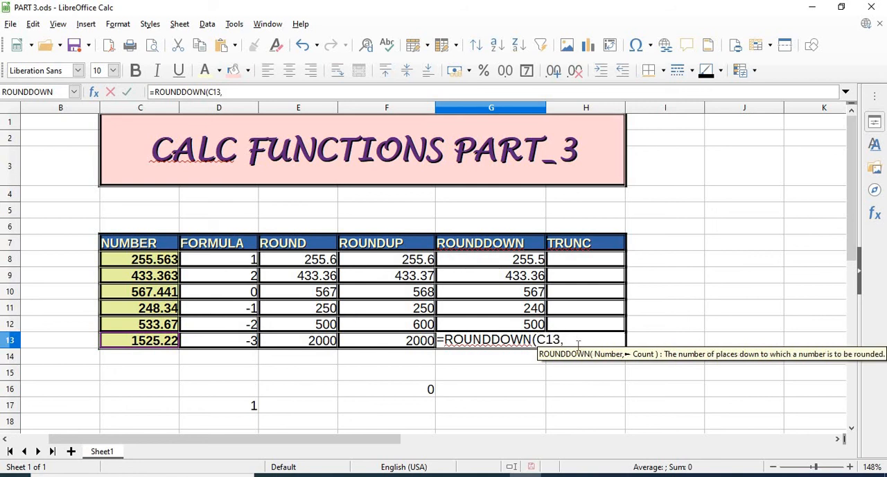
type("-3)")
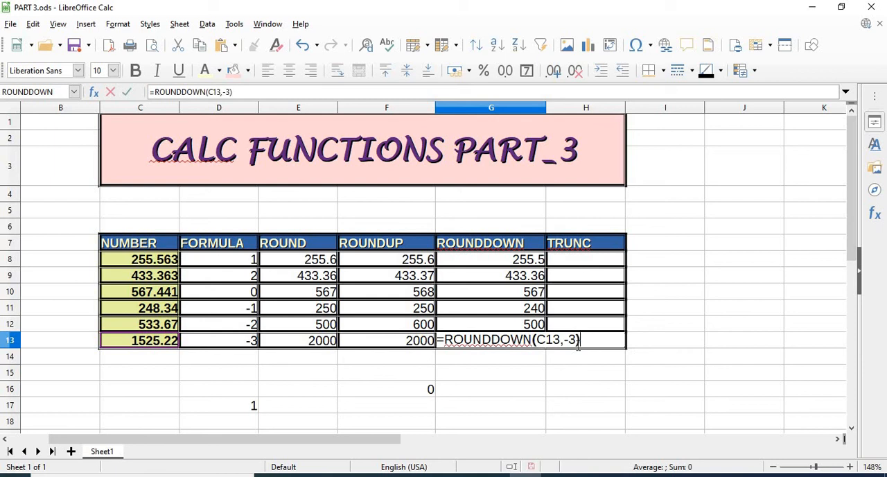
key("Return")
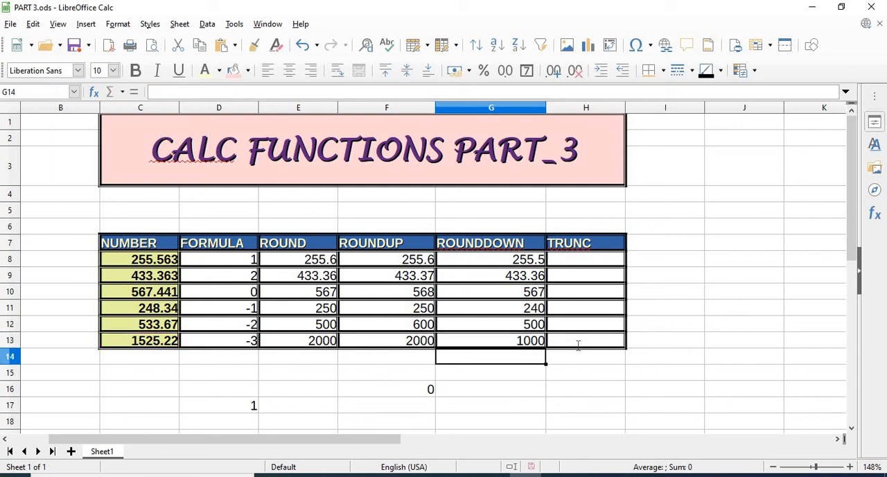
- Enter =TRUNC(C8,1) in cell H8 to truncate the first number to one decimal place
left_click(579, 262)
type("=")
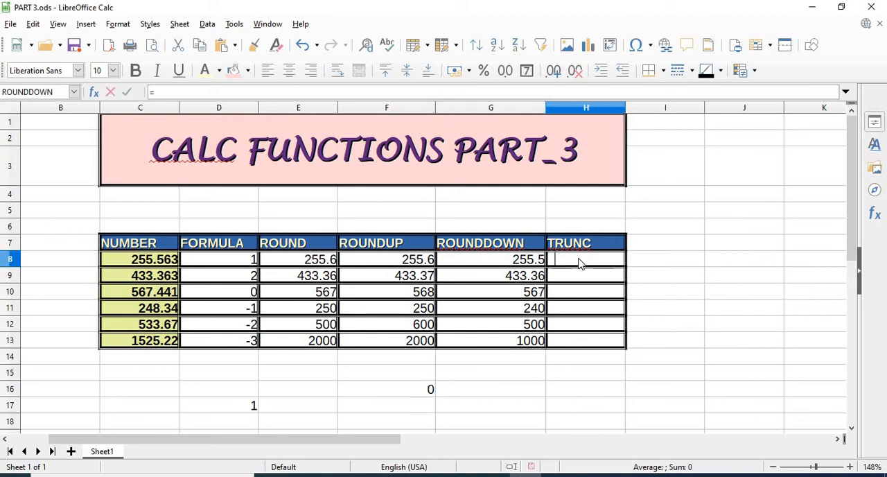
type("TR")
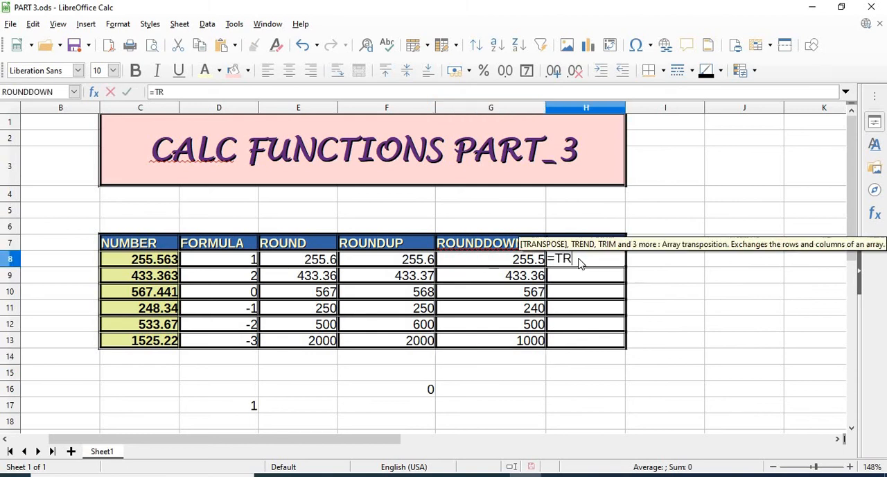
type("UNC")
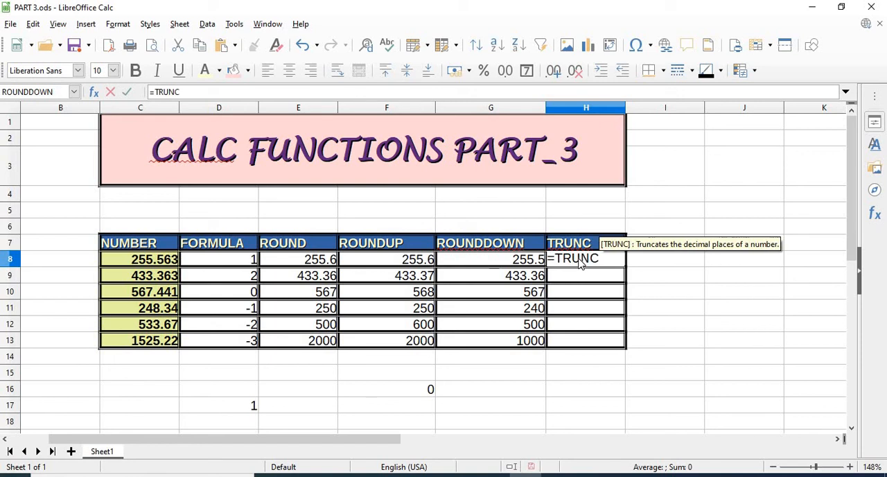
type("(")
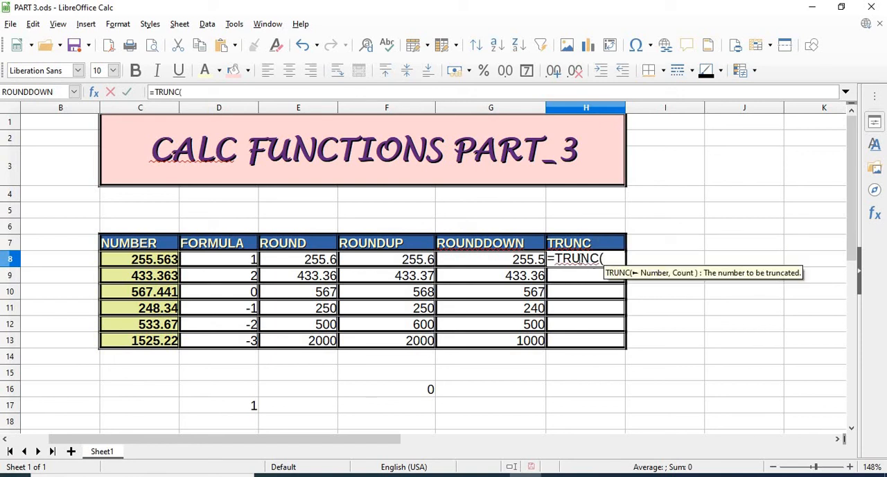
left_click(168, 264)
type(",")
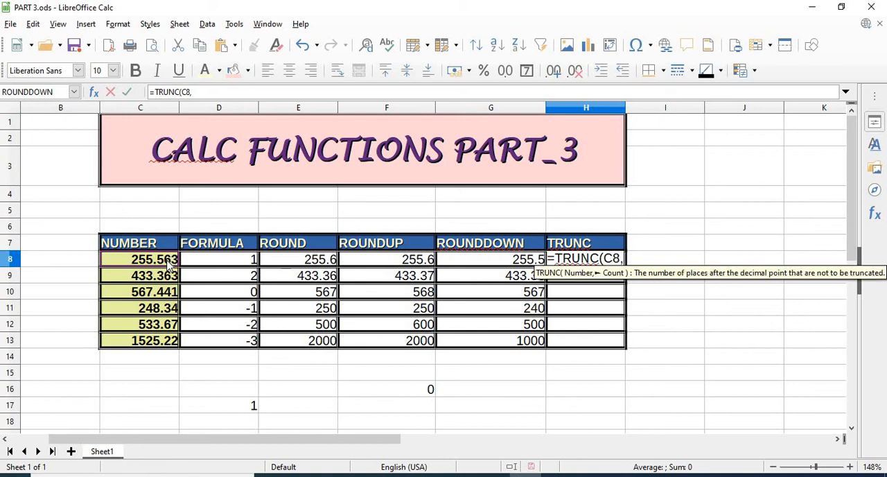
type("1)")
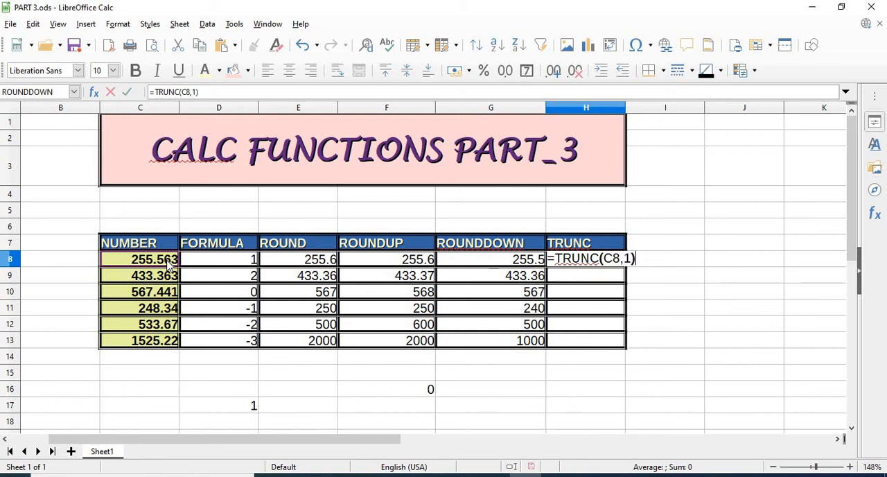
key("Return")
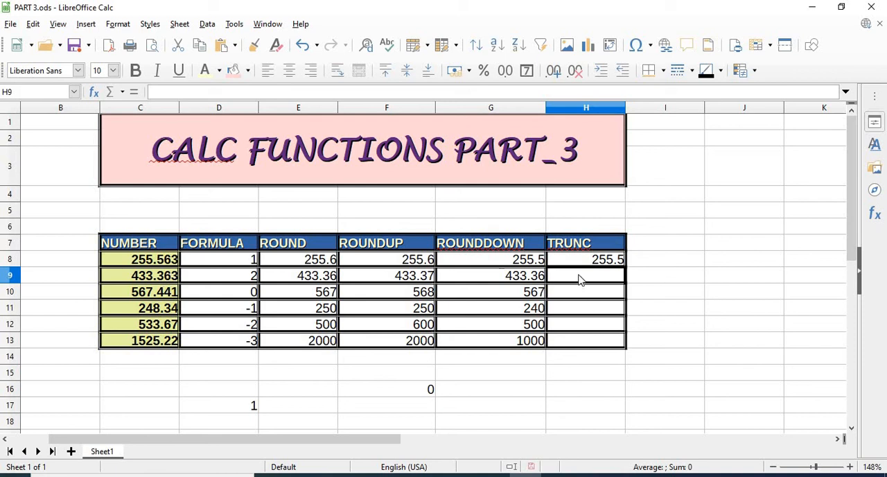
- Enter =TRUNC(C9,2) in cell H9 to truncate the second number to two decimal places
type("=")
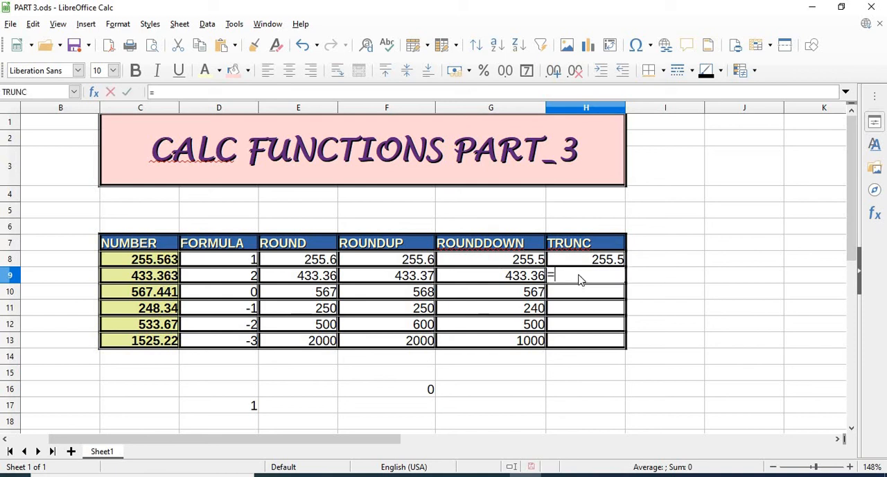
type("R")
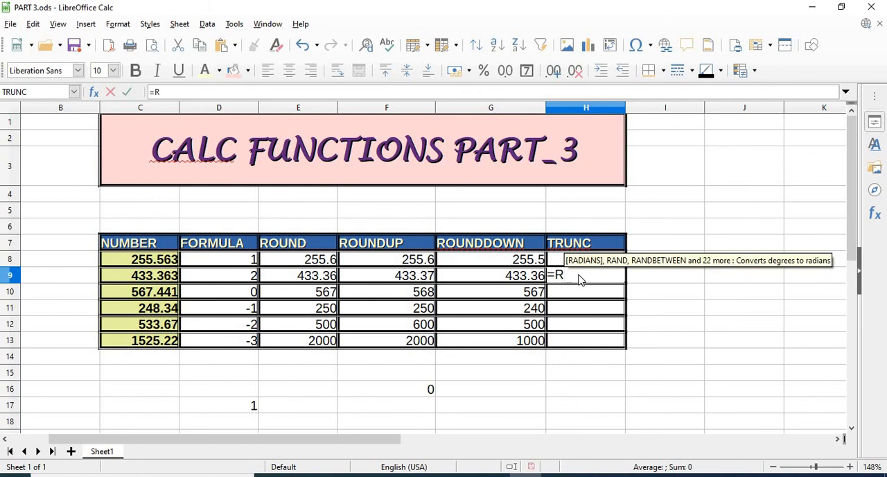
type("OU")
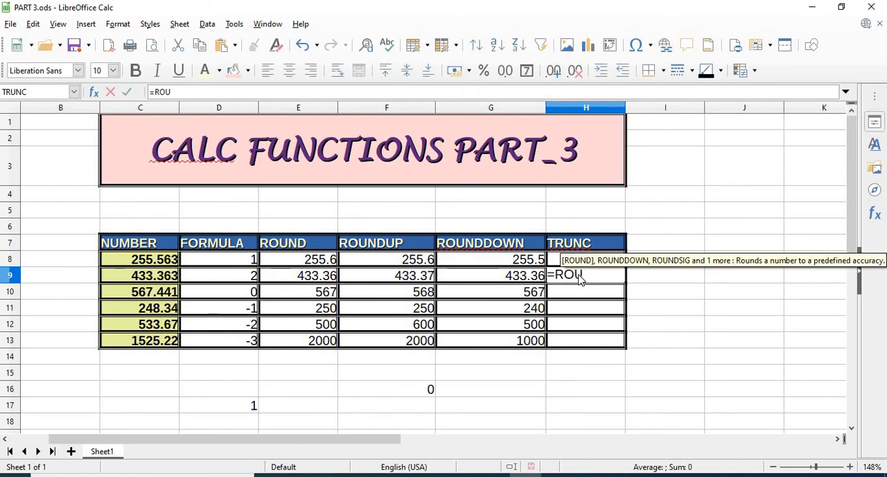
key("BackSpace")
key("BackSpace")
key("BackSpace")
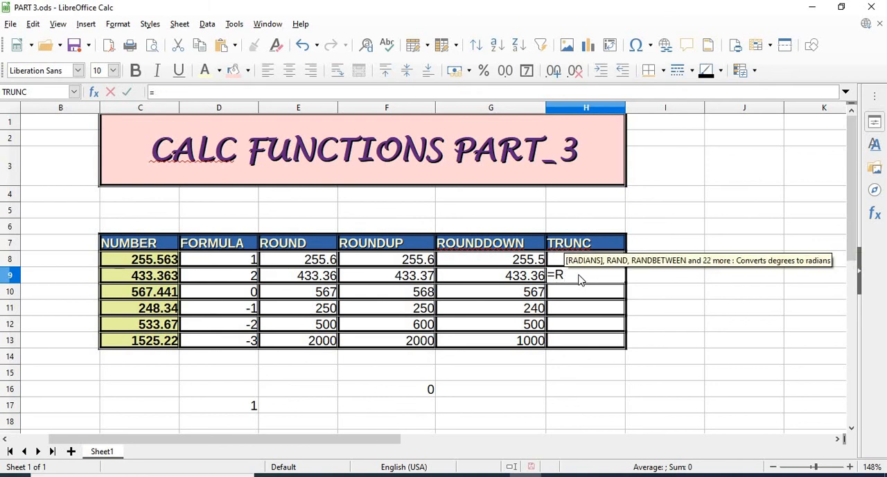
type("TRUN")
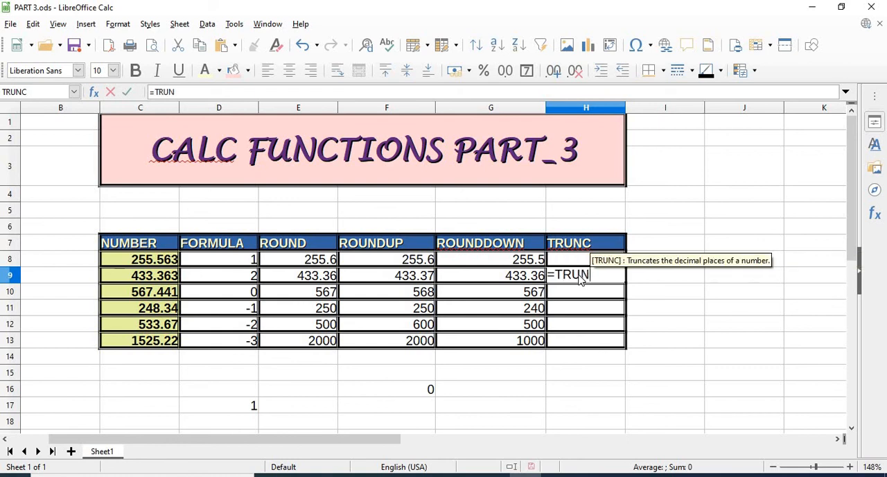
type("C(")
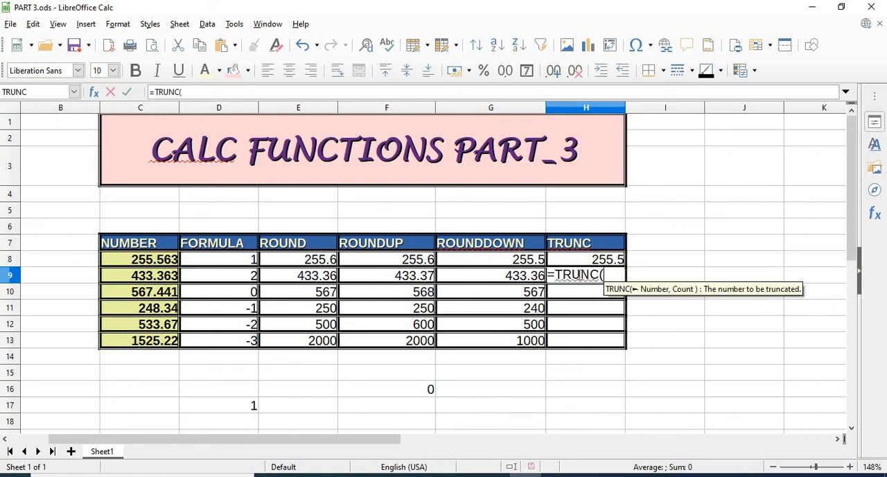
left_click(139, 276)
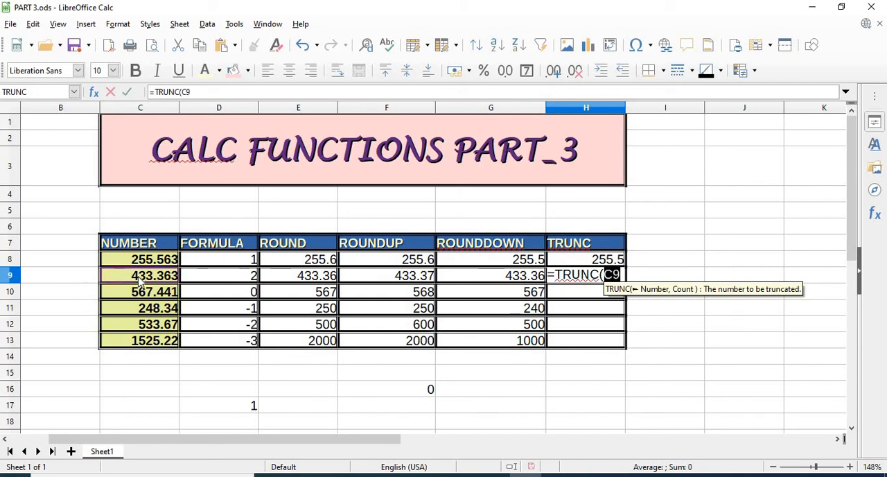
type(",")
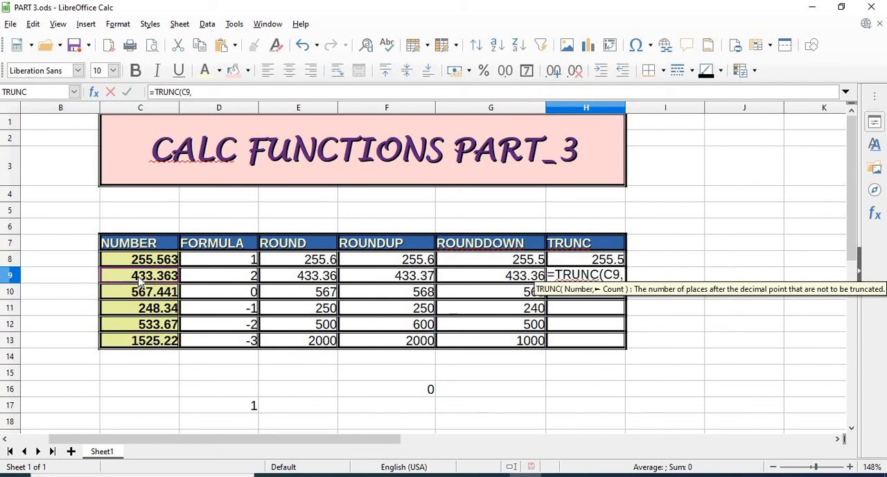
type("2")
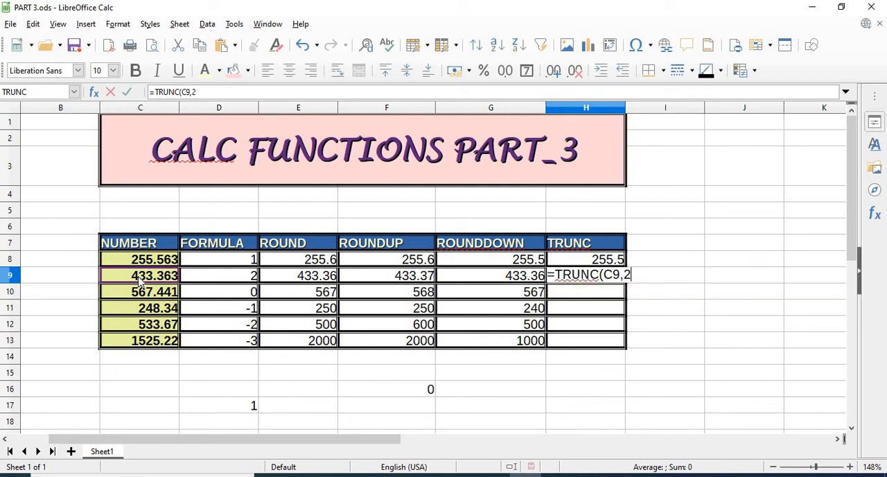
type(")")
key("Return")
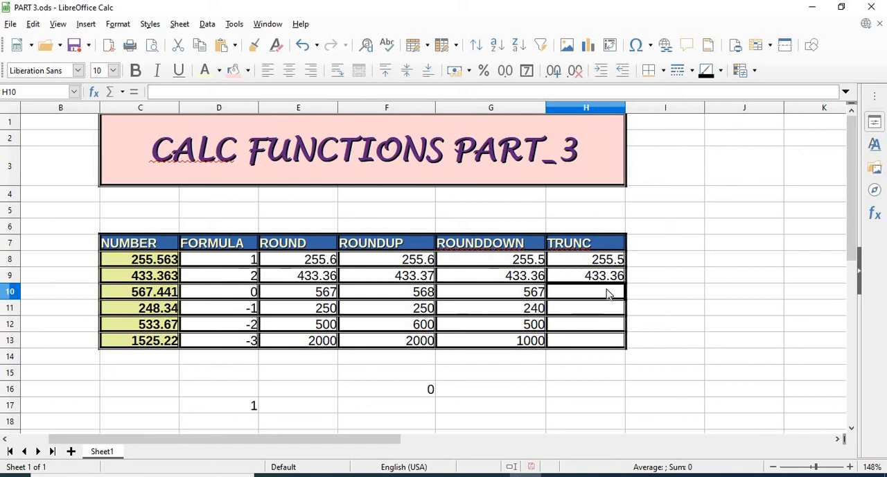
- Enter =TRUNC(C10,0) in cell H10 to truncate the third number to a whole number
type("=")
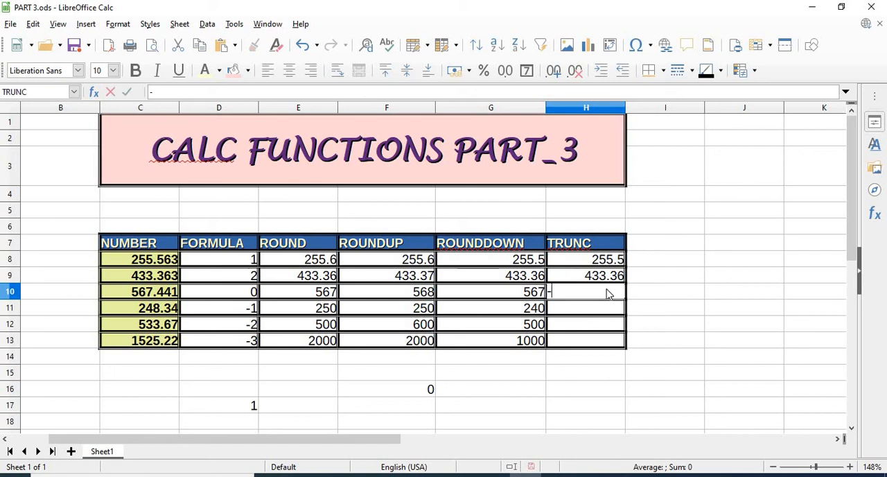
key("BackSpace")
type("=T")
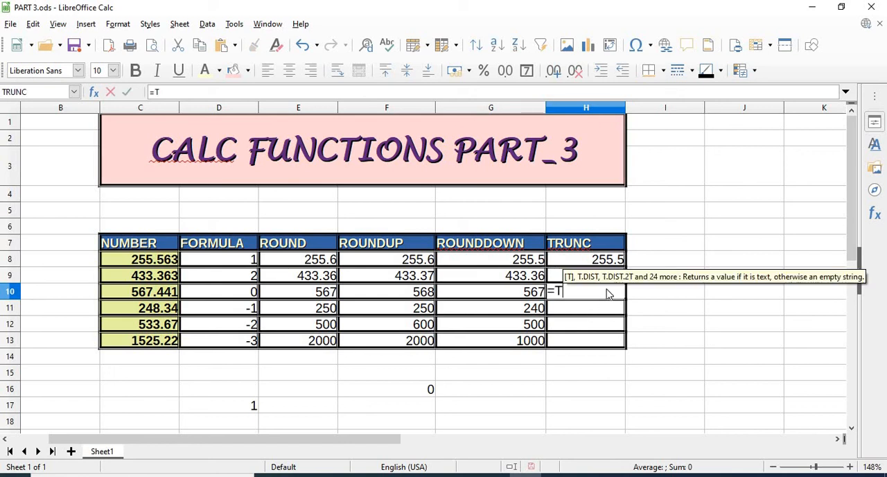
type("RUNC(")
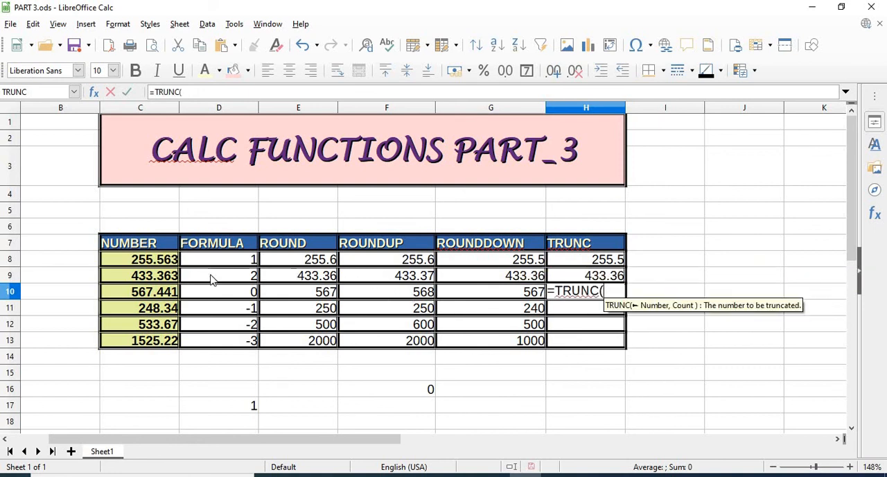
left_click(146, 294)
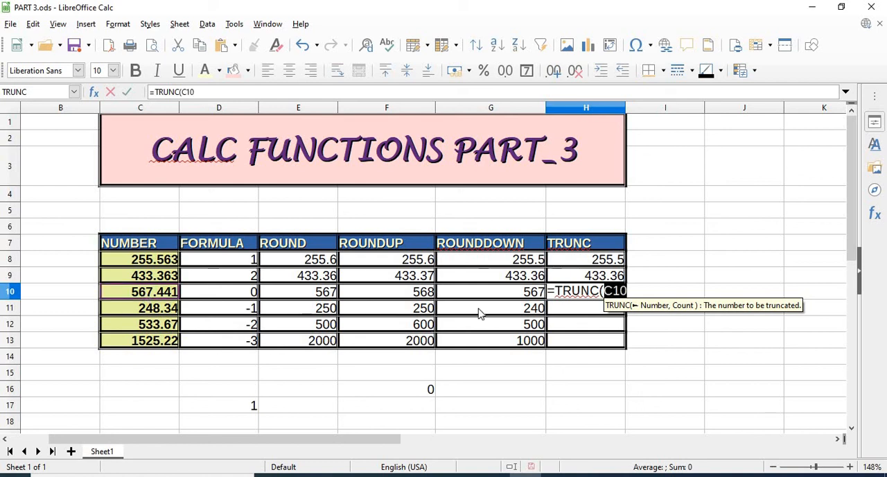
type(",0")
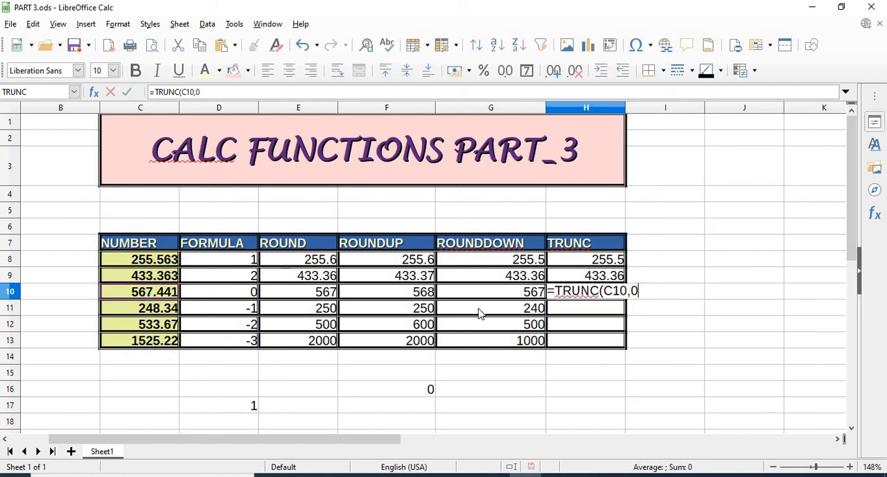
type(")")
key("Return")
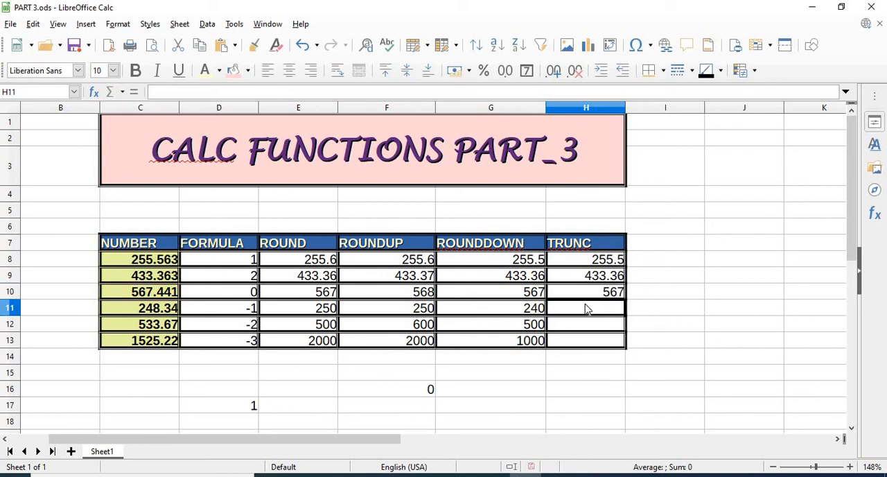
- Enter =TRUNC(C11,-1) in cell H11 to truncate the fourth number to the tens place
type("=")
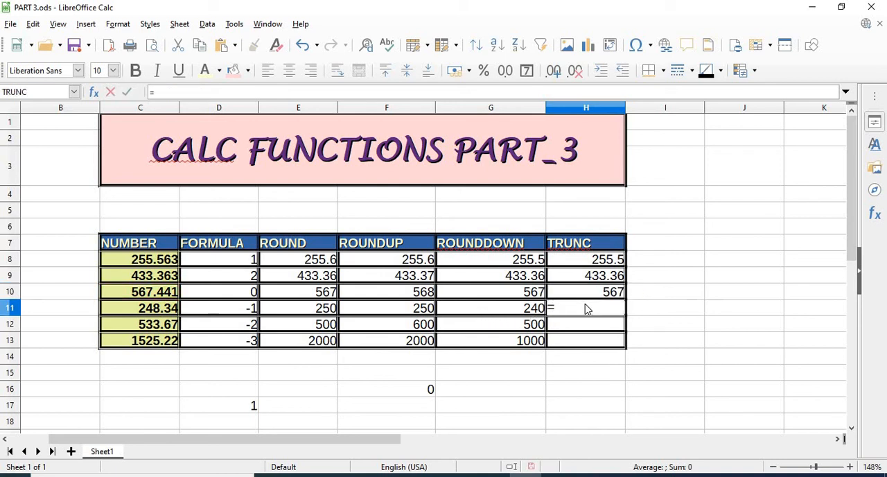
type("TRUNC")
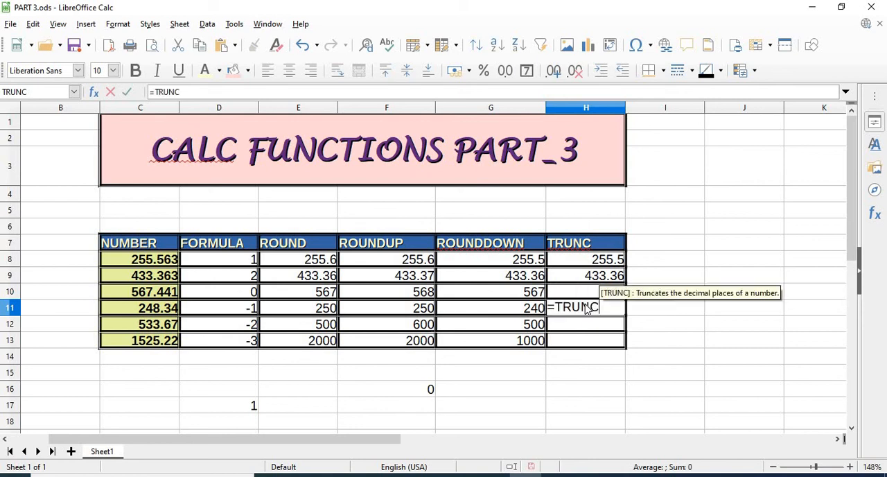
type("(")
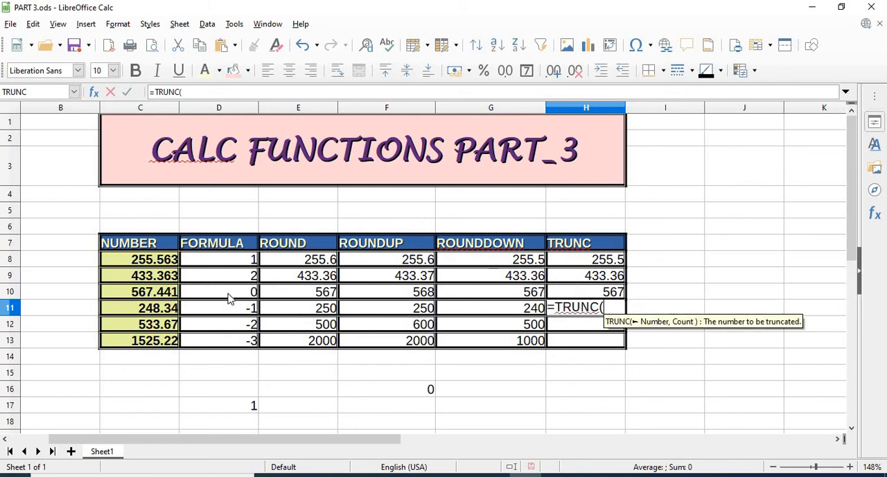
left_click(159, 313)
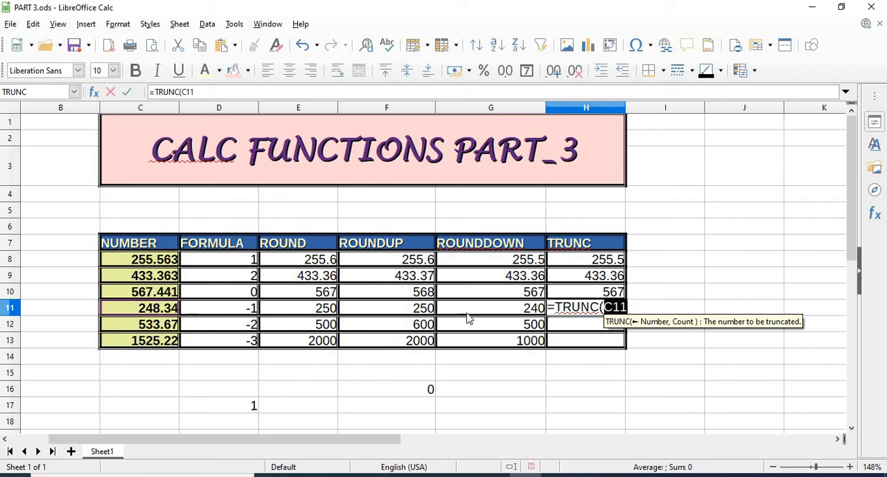
type(",")
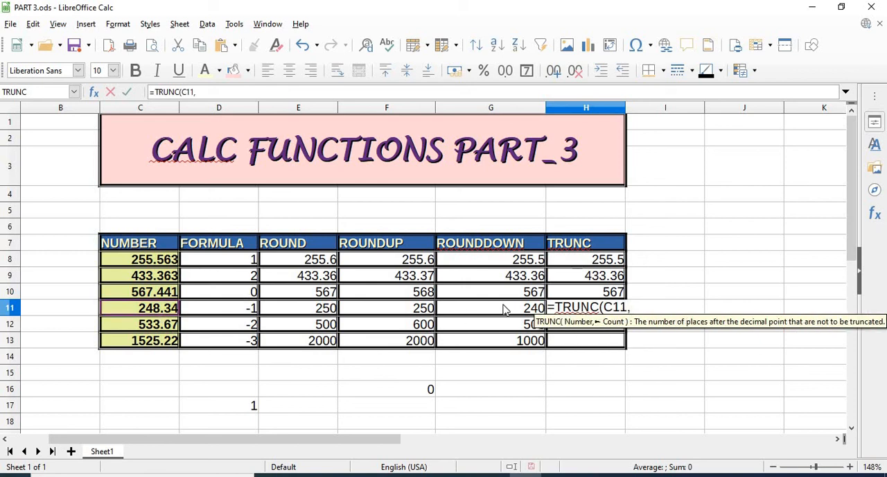
type("-1)")
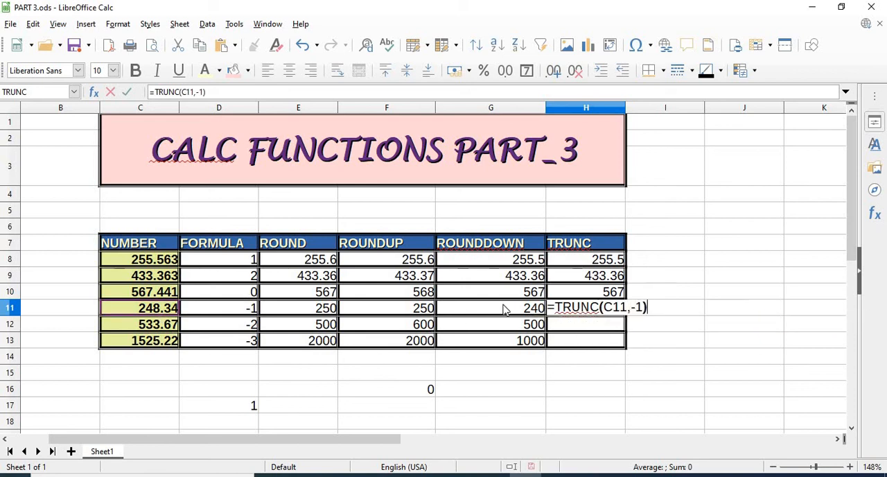
key("Return")
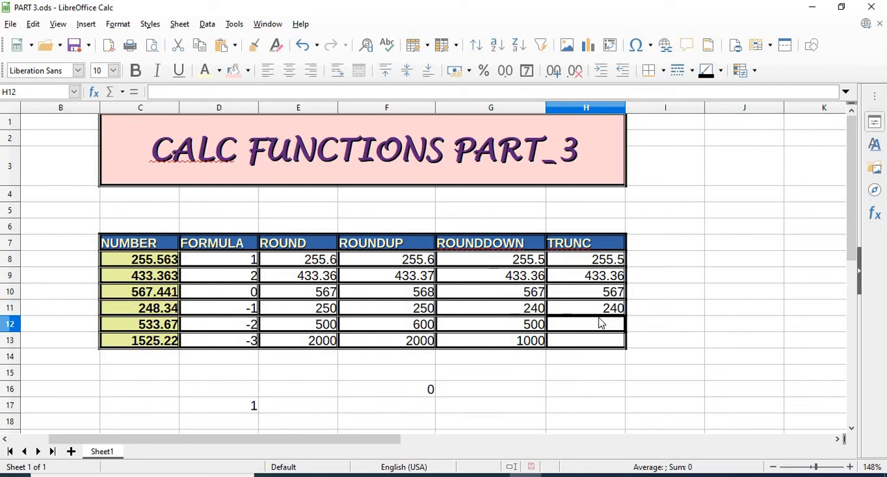
- Enter =TRUNC(C12,-2) in cell H12 to truncate the fifth number to the hundreds place
type("=TRUNC")
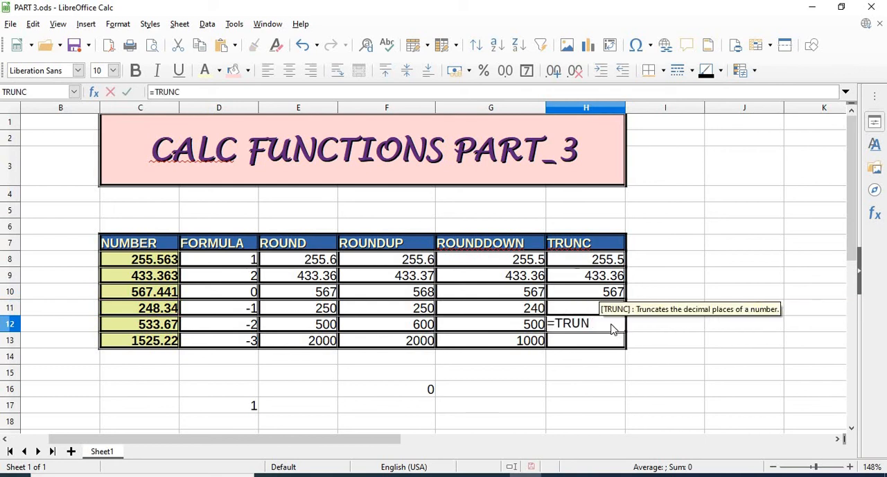
type("(")
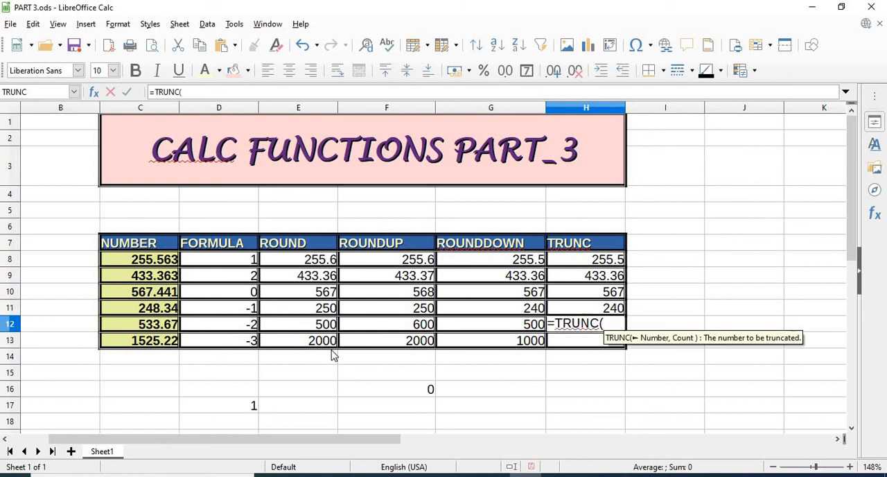
left_click(167, 330)
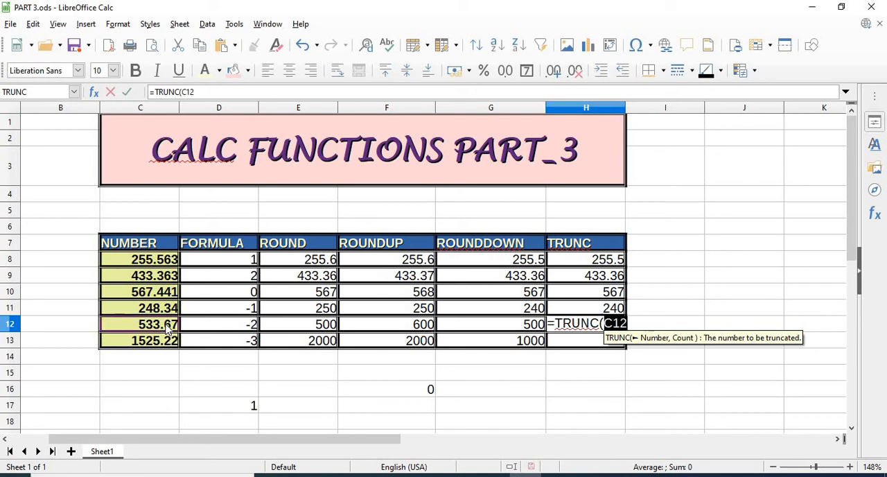
type(",")
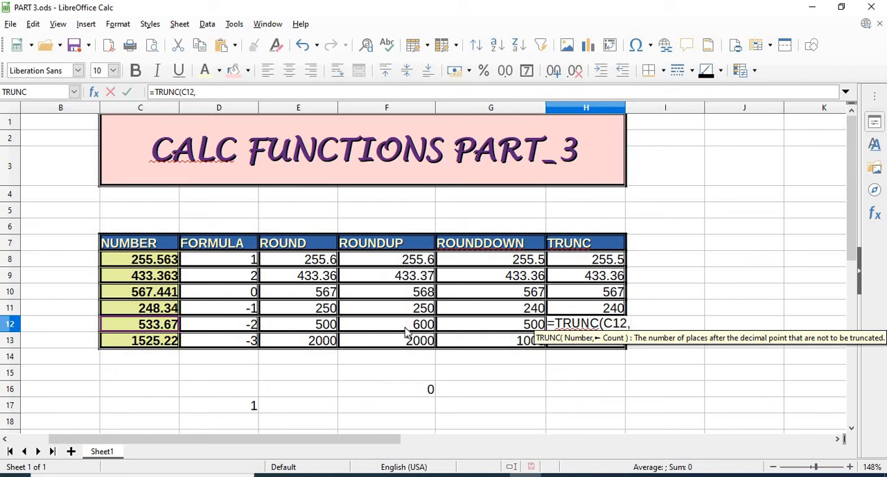
type("-2)")
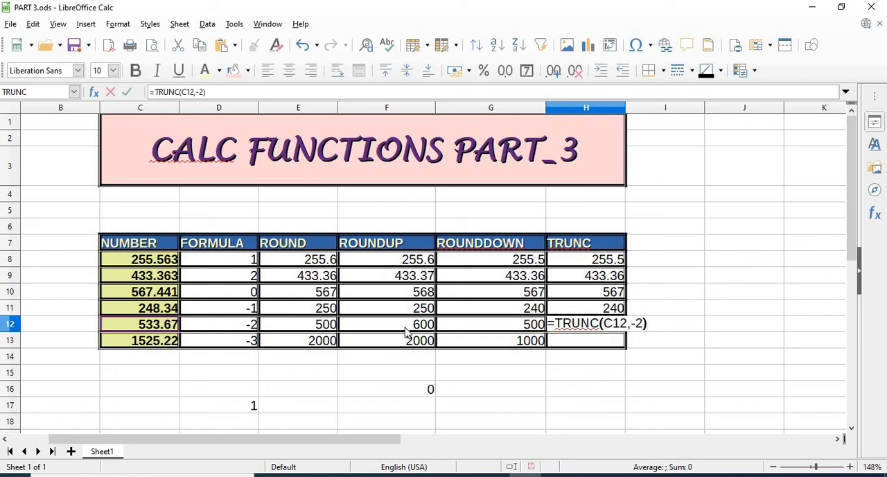
key("Return")
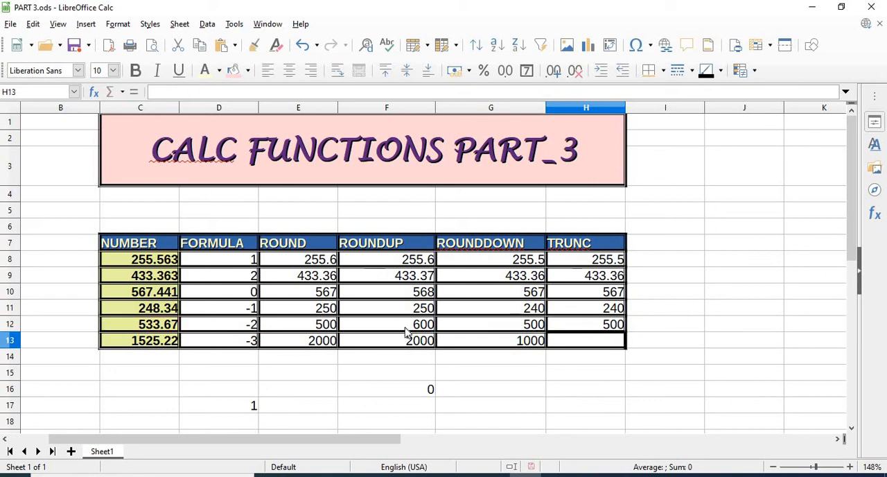
- Enter =TRUNC(C13,-3) in cell H13 to truncate the sixth number to the thousands place
type("=TRUNC(")
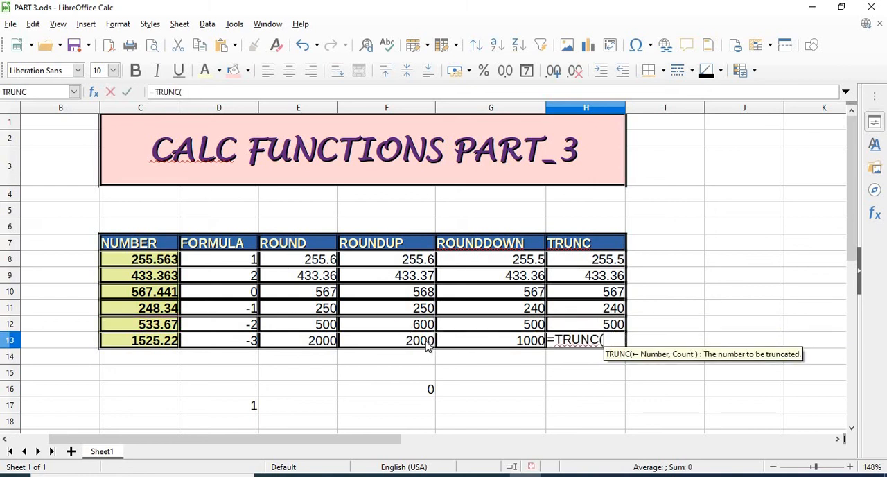
left_click(167, 341)
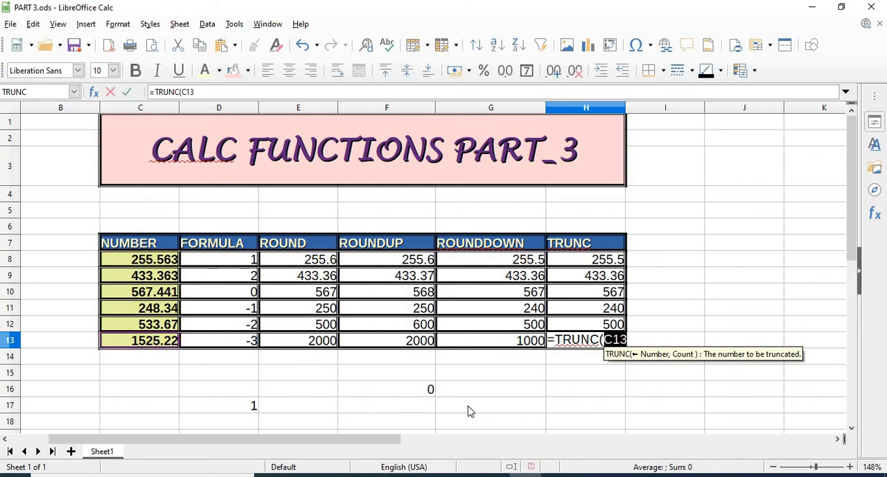
type(",")
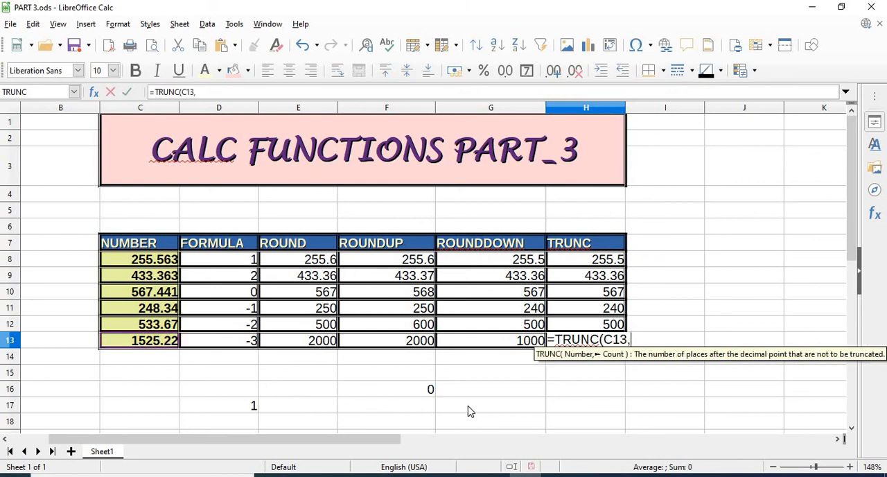
type("-5")
key("BackSpace")
type("3")
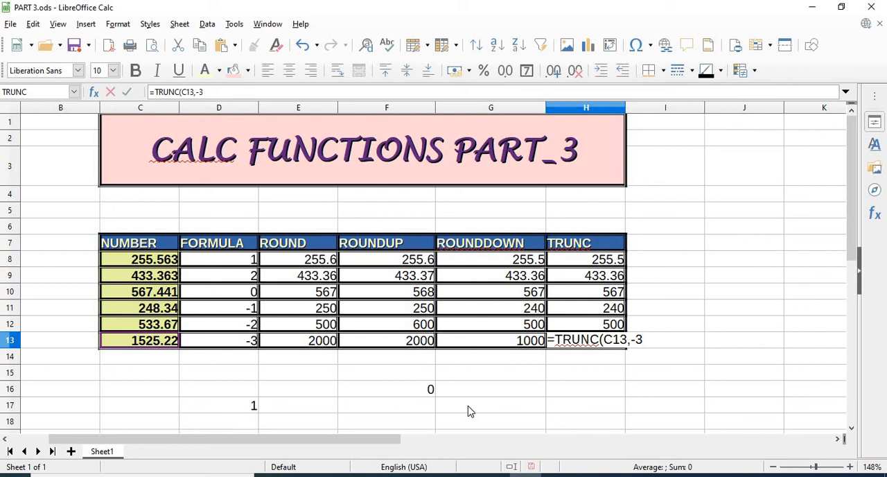
type(")")
key("Return")
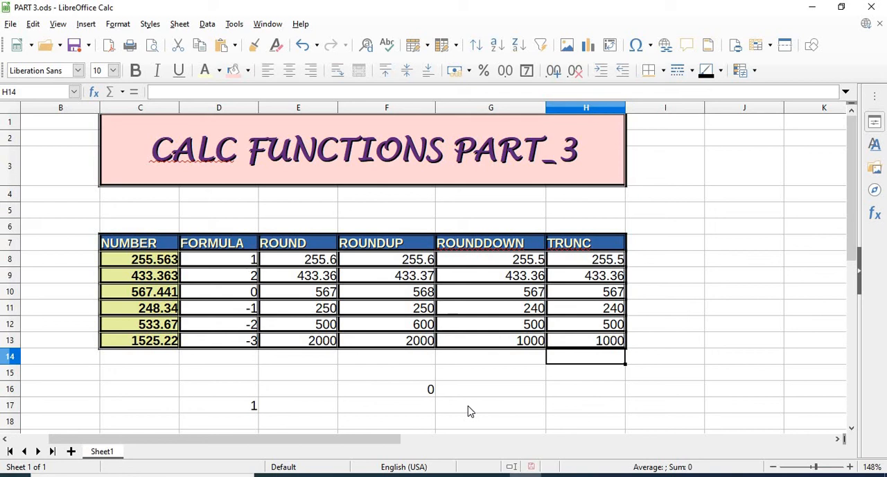
- Clear the stray values from cells F16 and D17 below the table
left_click(406, 394)
key("BackSpace")
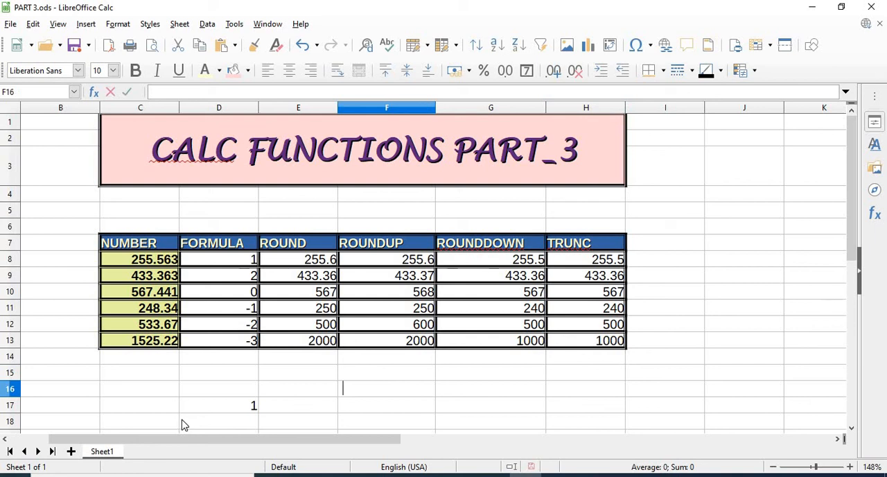
left_click(238, 412)
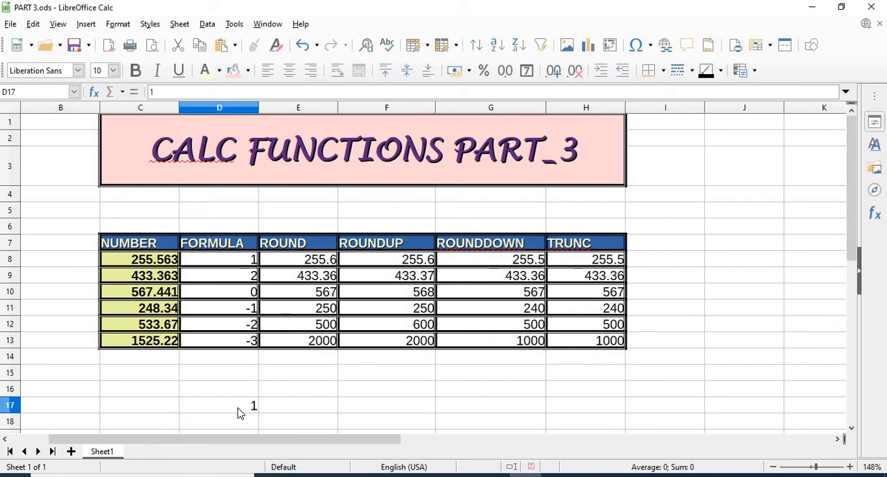
key("BackSpace")
left_click(440, 413)
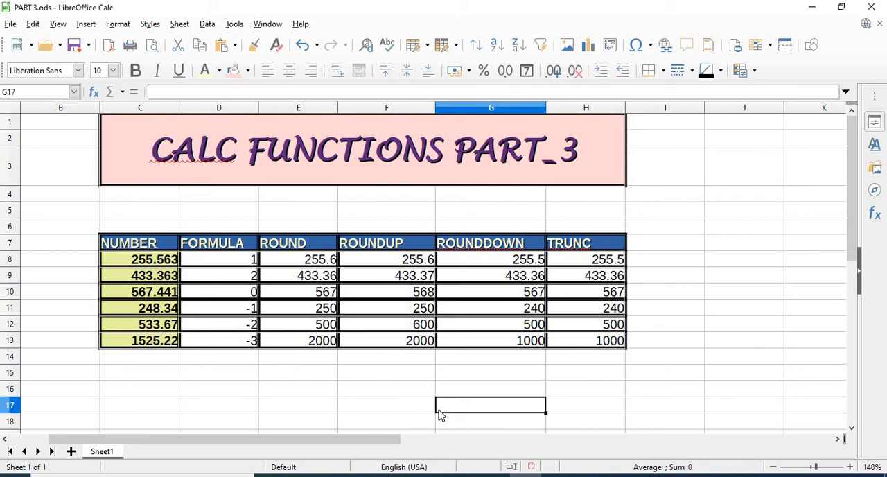